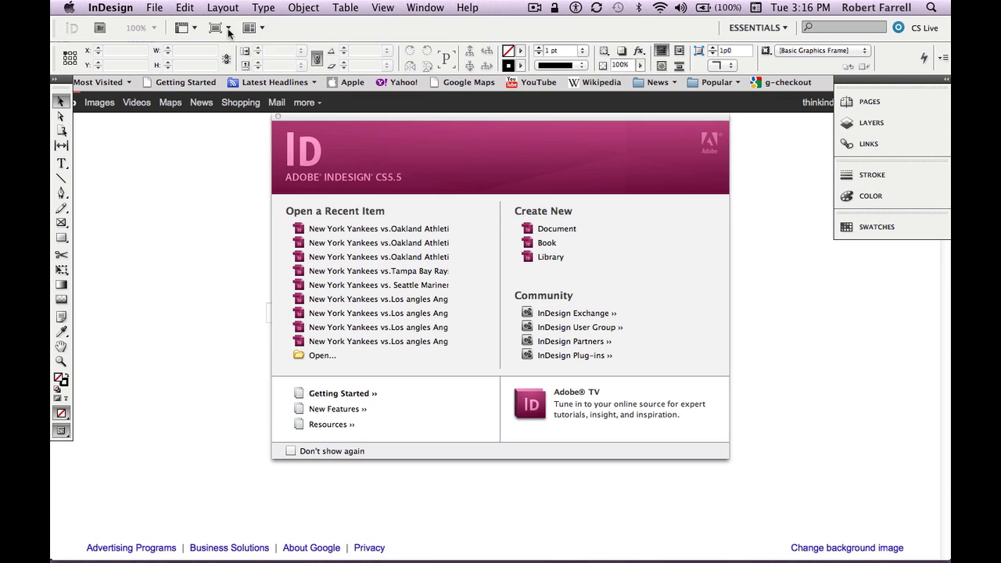
- Create a one-page Letter print document with Facing Pages turned off and Master Text Frame turned on
click(154, 7)
mouse_move(164, 28)
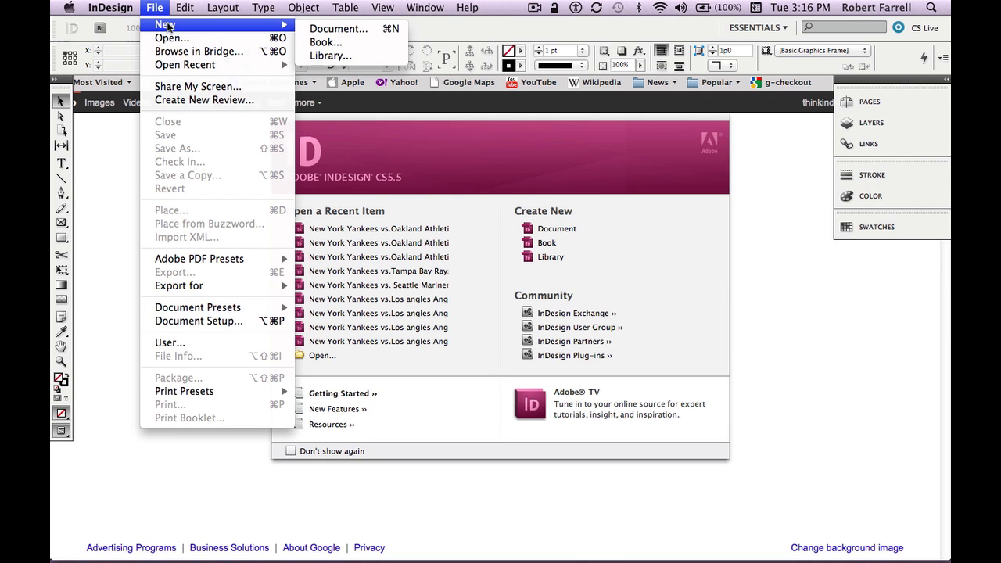
mouse_move(175, 67)
click(318, 32)
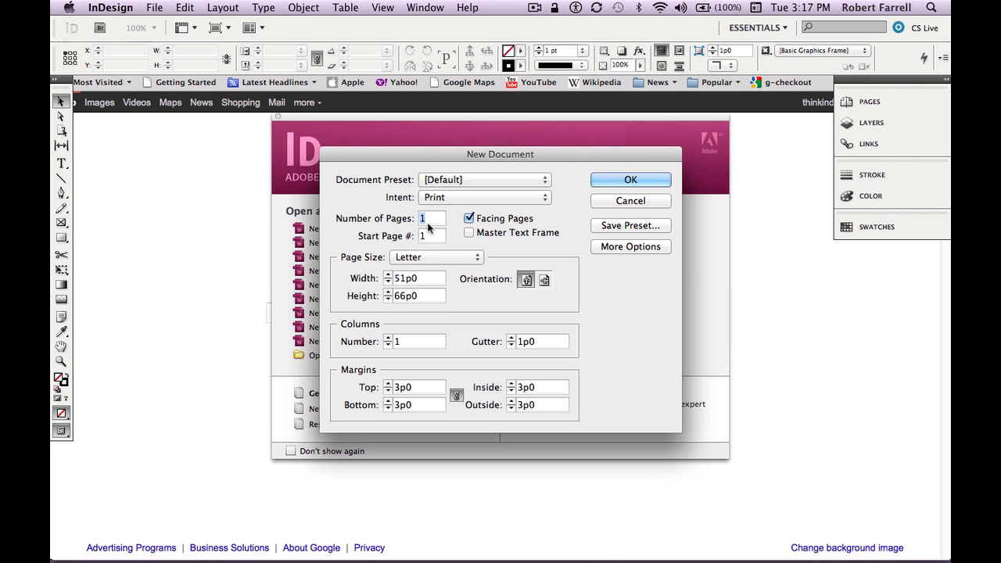
click(469, 219)
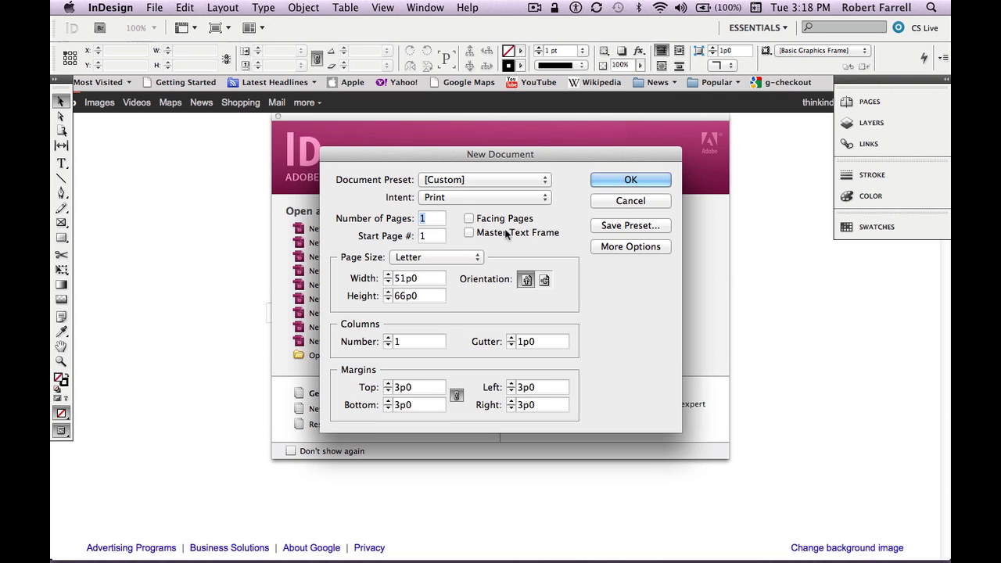
click(469, 232)
click(611, 186)
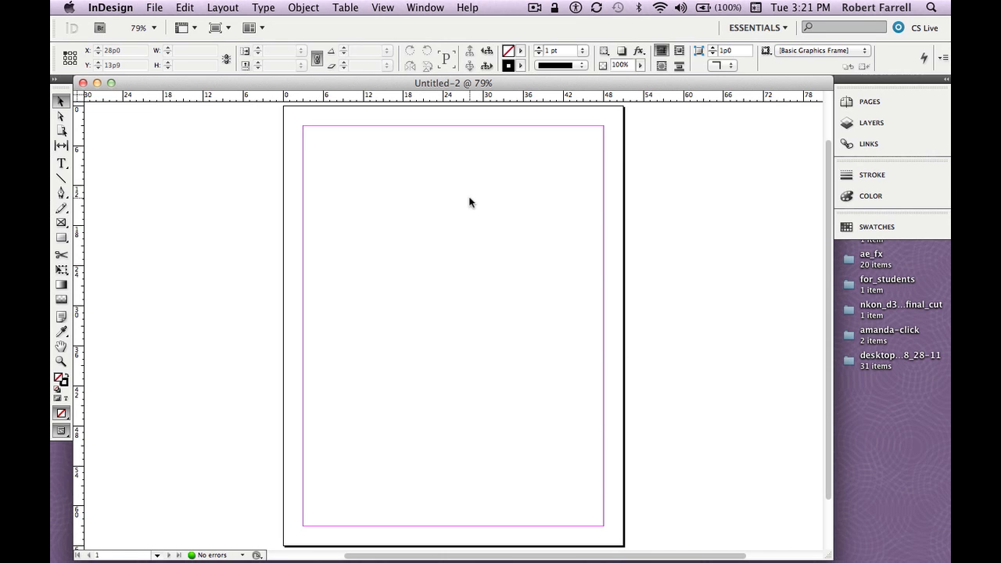
key(super+n)
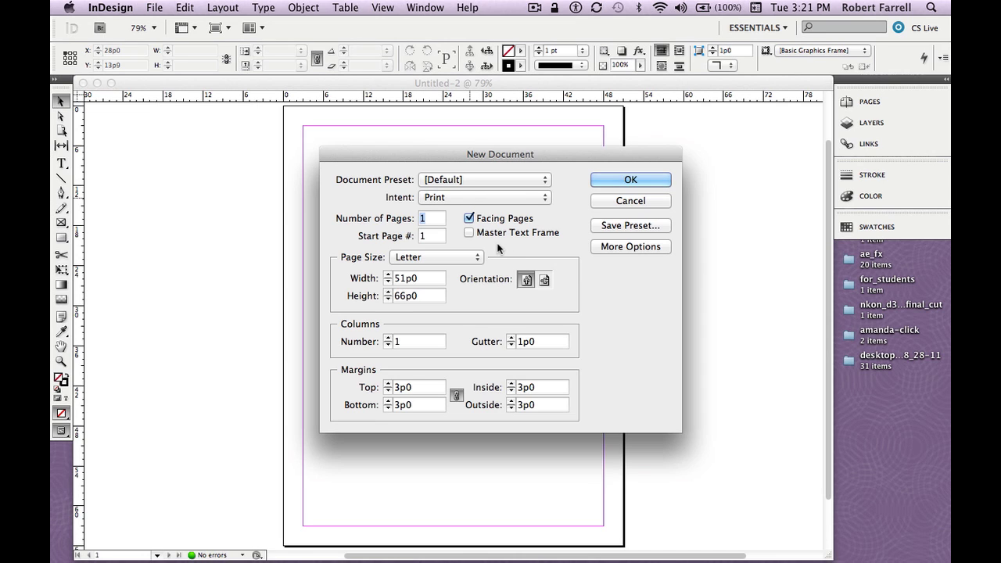
click(469, 219)
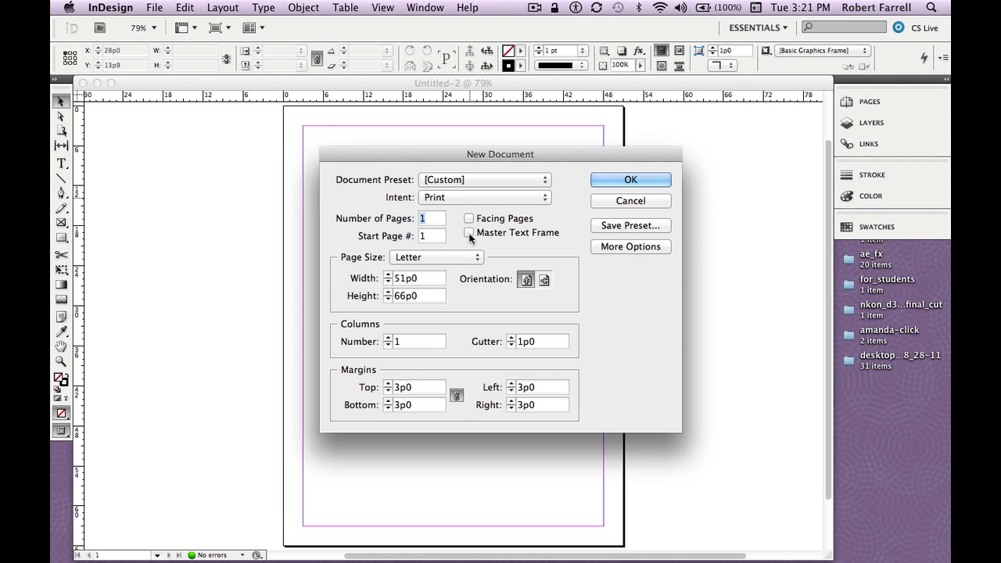
click(470, 233)
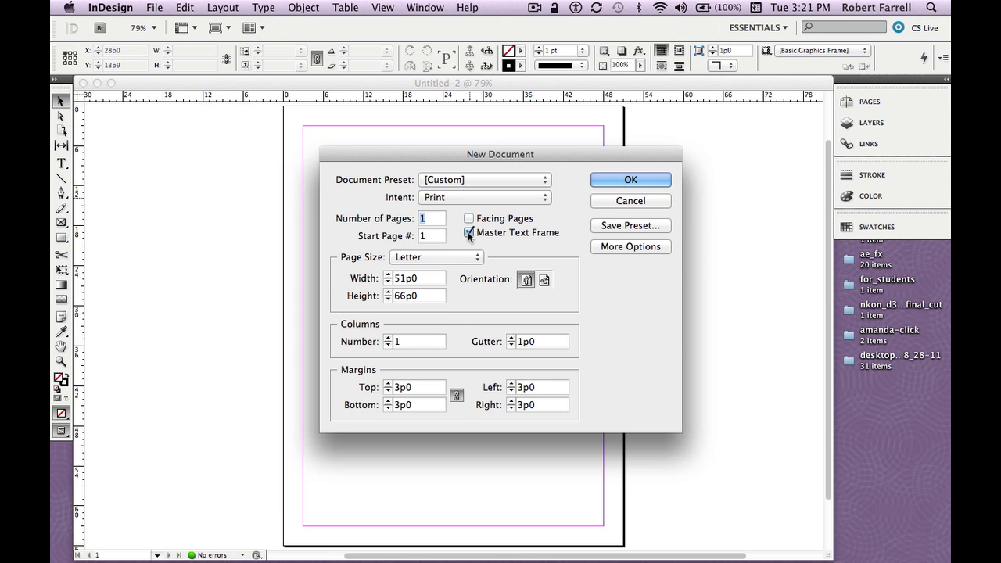
click(657, 201)
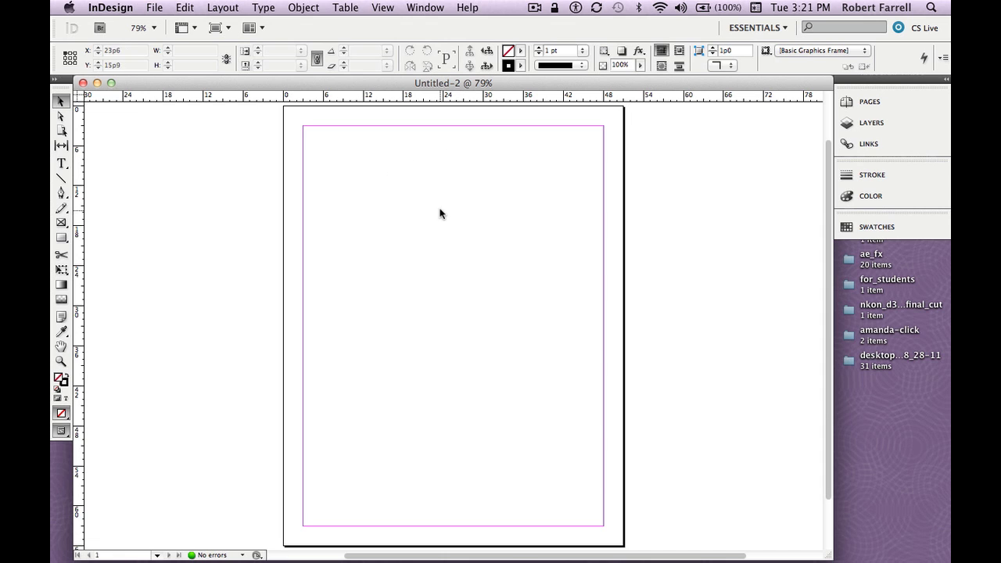
- Save the document as project_v2.indd in the indesign_docs folder
click(155, 7)
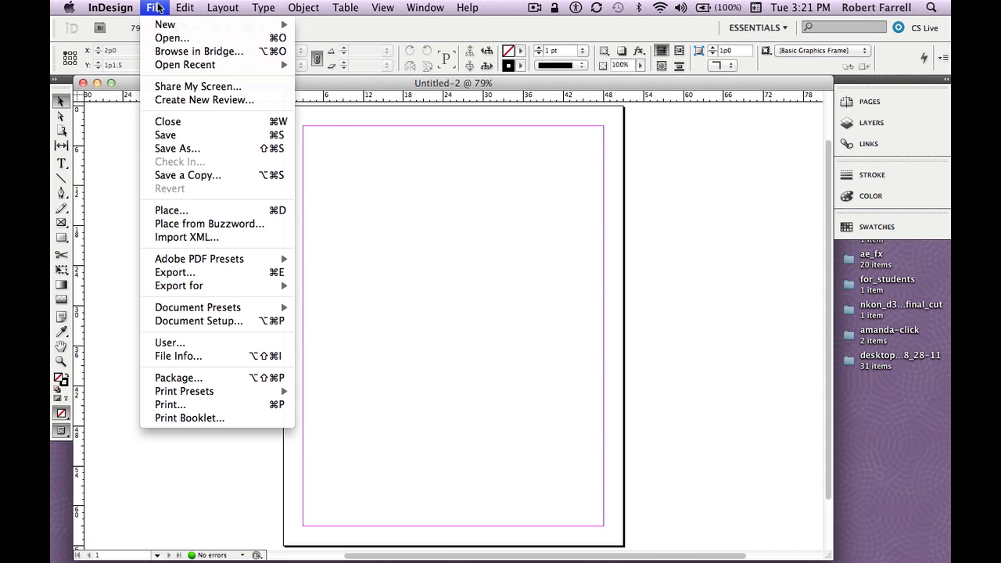
click(167, 135)
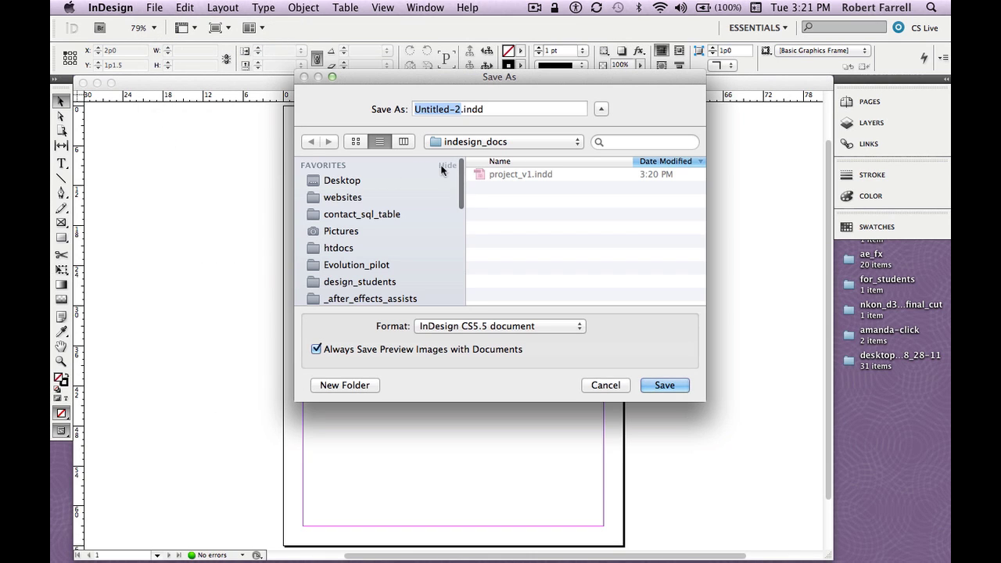
text(projec)
text(t_v)
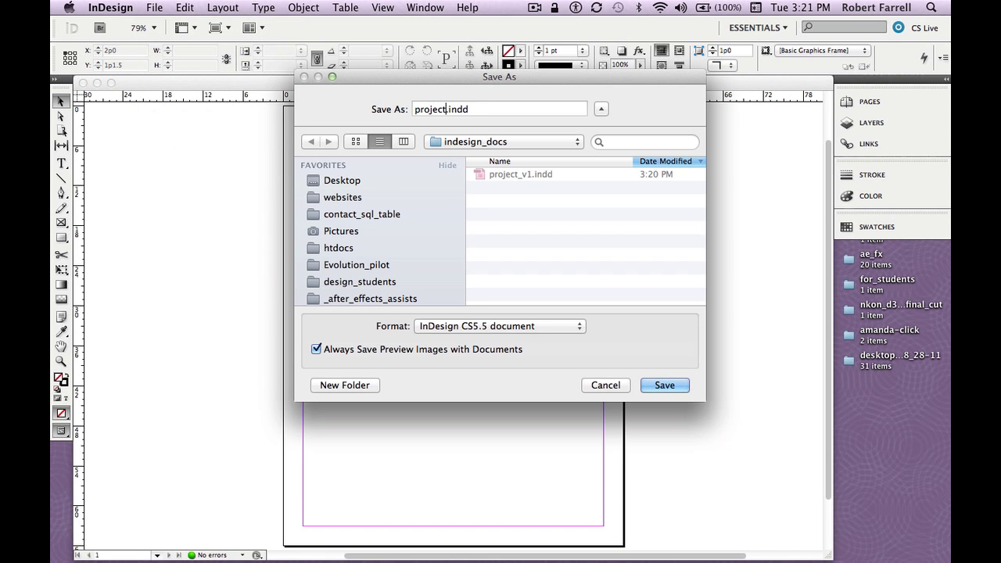
text(2)
key(Return)
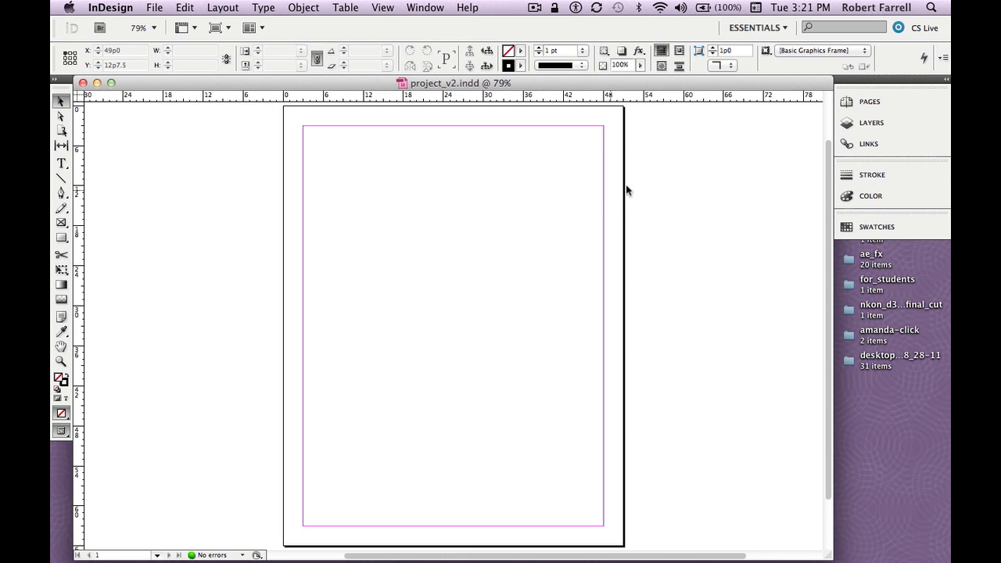
- Try the Book workspace and return to the Essentials workspace
click(783, 28)
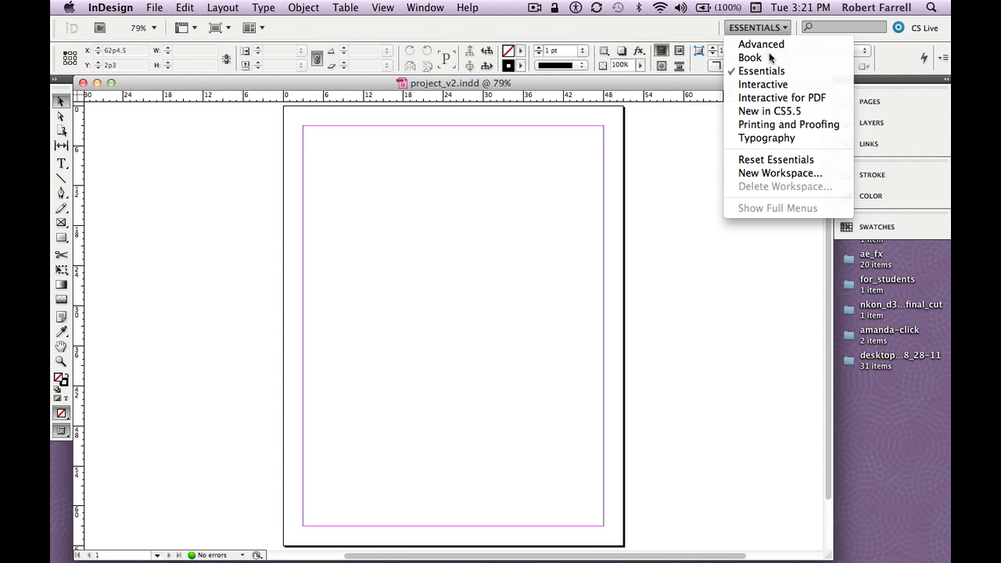
click(770, 58)
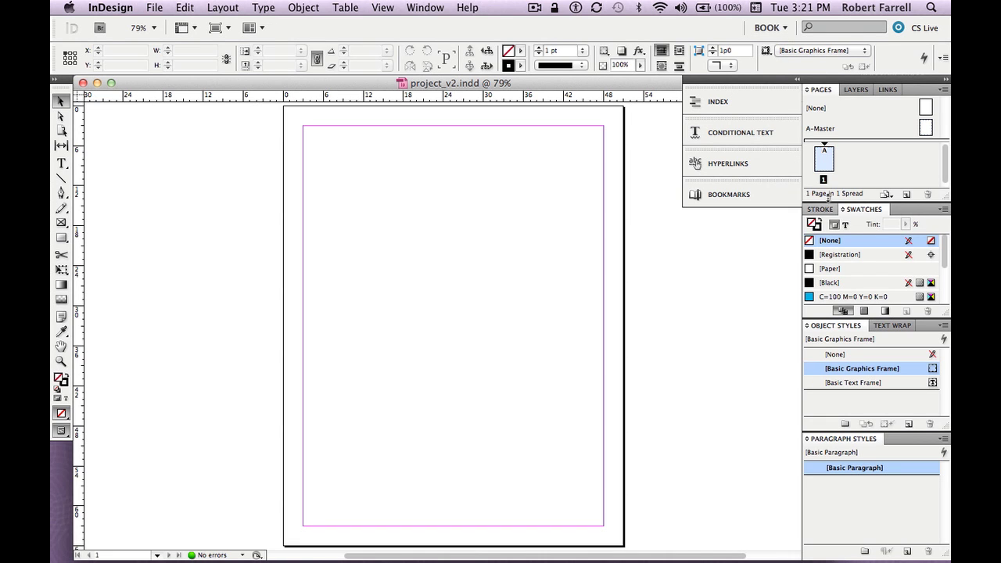
click(785, 35)
click(786, 69)
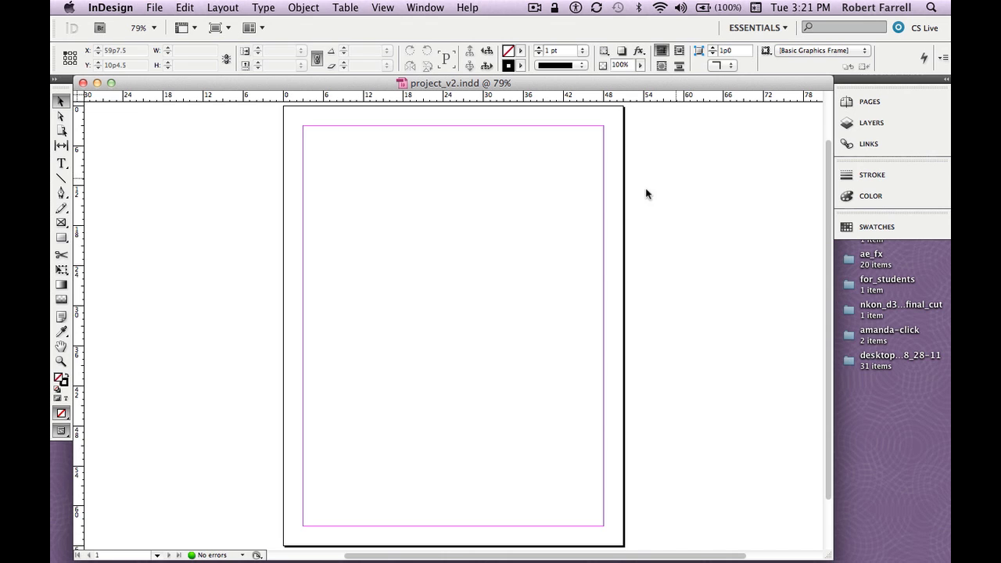
key(super+n)
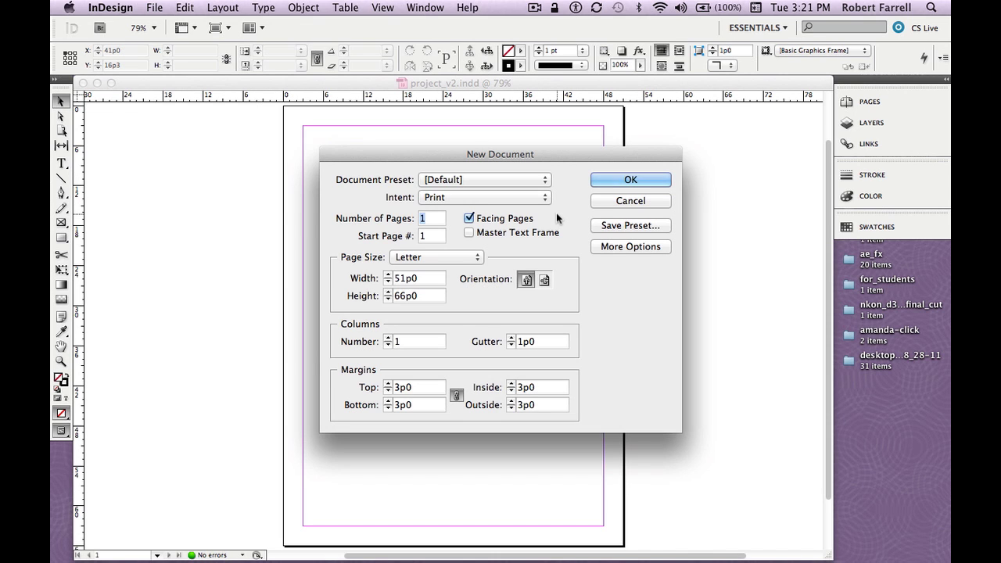
click(607, 201)
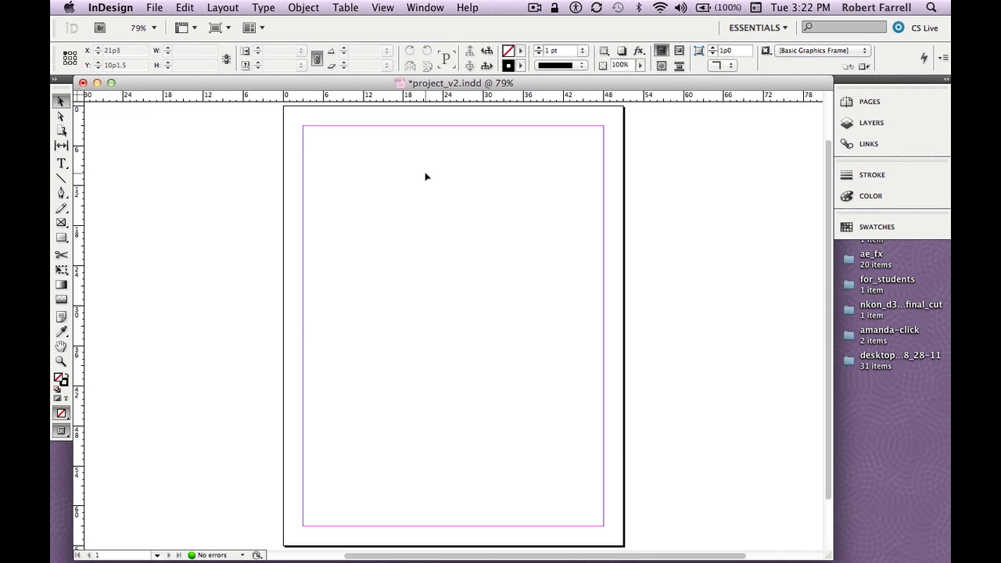
- Override the master text frame on page 1 so that it can be edited
shift+super+click(426, 177)
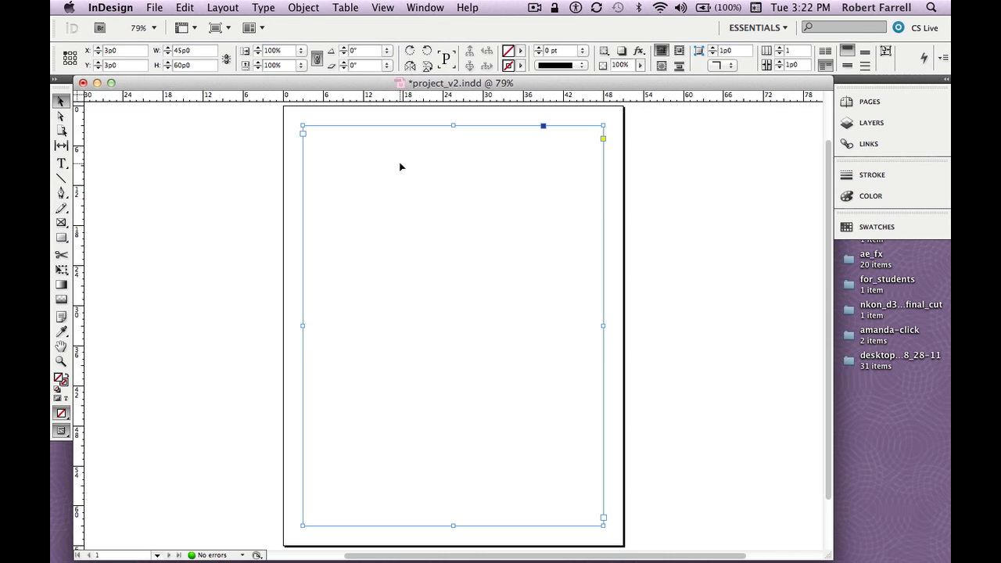
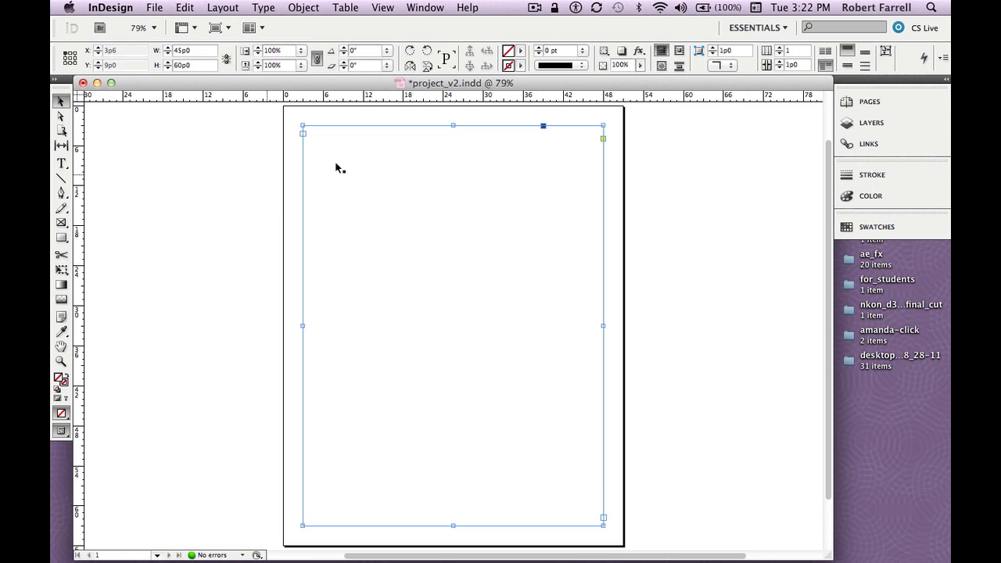
click(335, 164)
key(super+a)
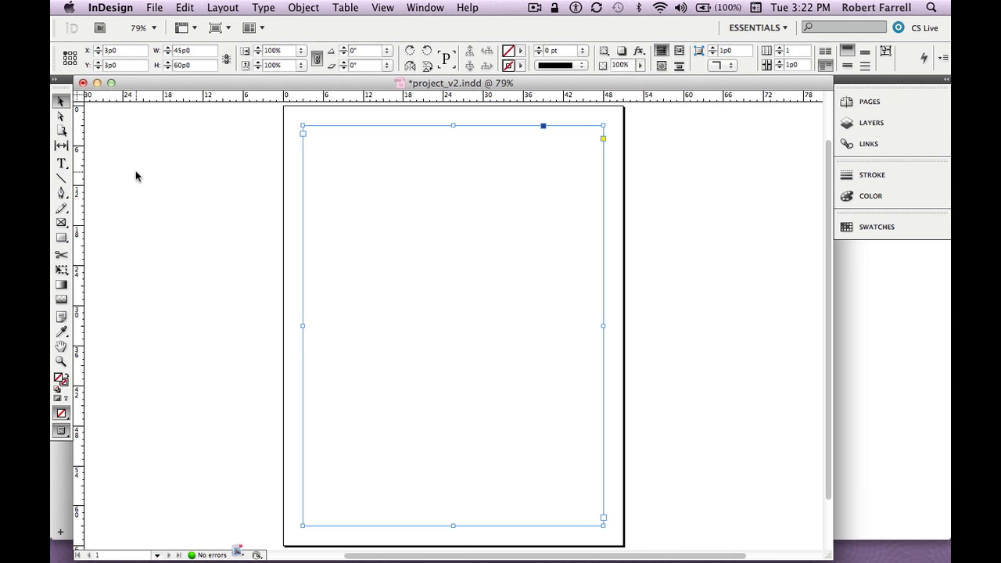
- Enter "some text" in the page's text frame with the Type tool and select it
key(t)
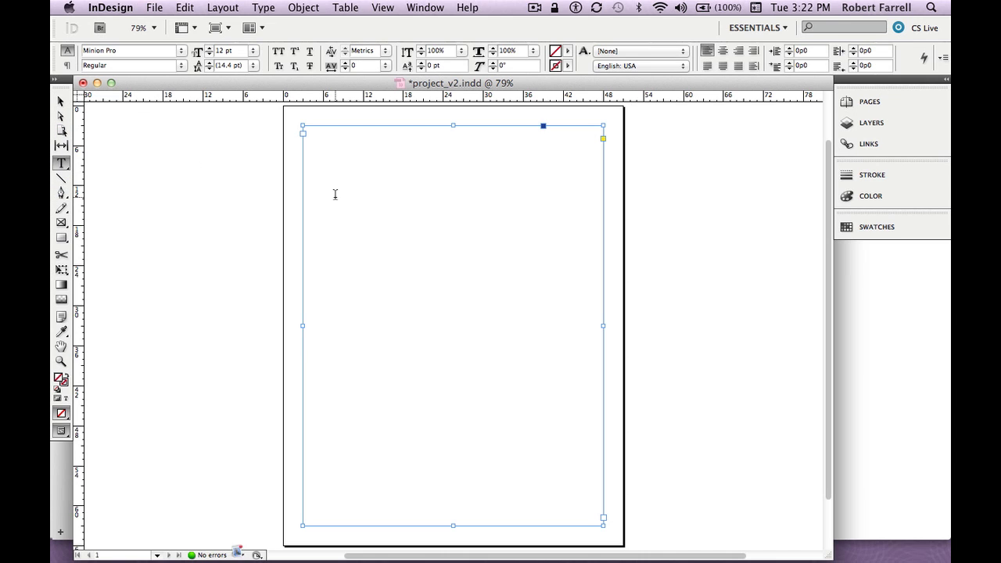
click(334, 194)
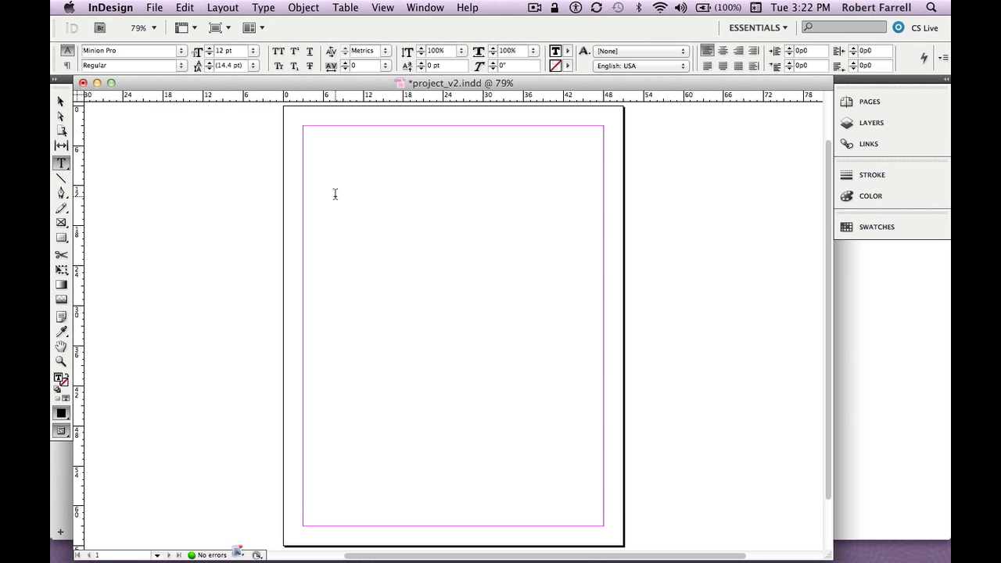
text(some text)
key(Escape)
key(Return)
key(Escape)
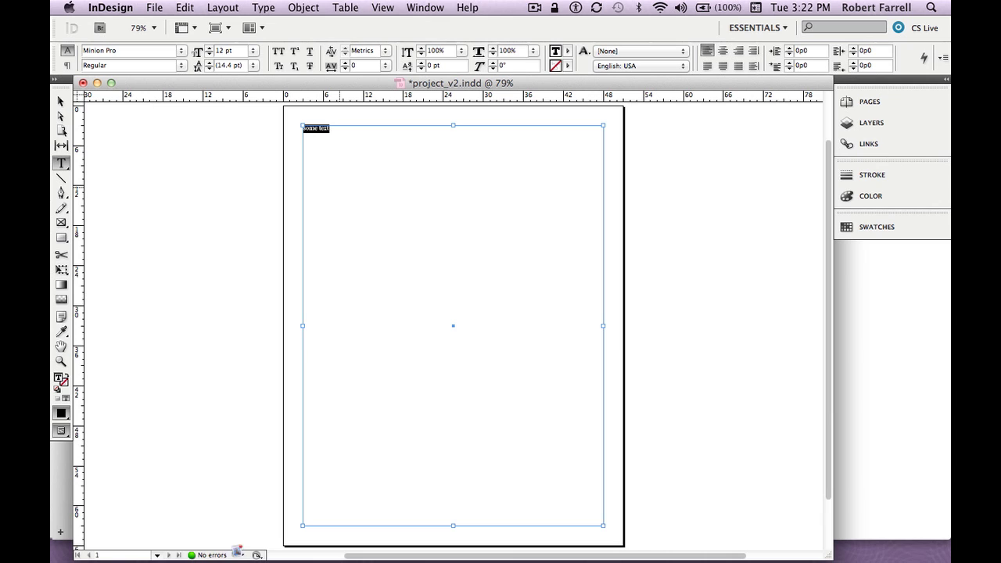
- Enlarge the selected text incrementally to 40 pt
key(super+shift+period)
key(super+shift+period)
key(super+shift+period)
key(super+shift+period)
key(super+shift+period)
key(super+shift+period)
key(super+shift+period)
key(super+shift+period)
key(super+shift+period)
key(super+shift+period)
key(super+shift+period)
key(super+shift+period)
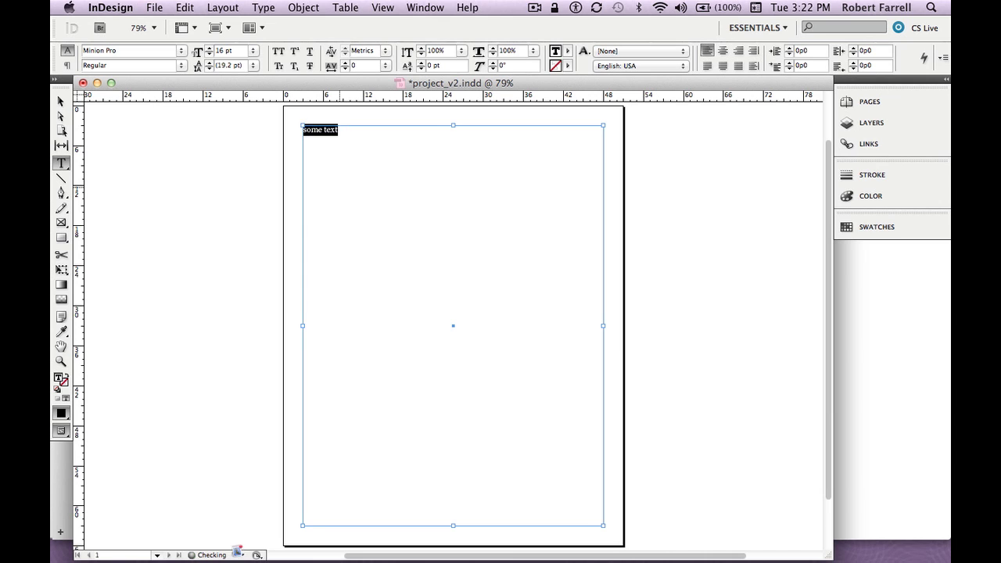
key(super+shift+period)
key(super+shift+period)
key(super+shift+period)
key(super+shift+period)
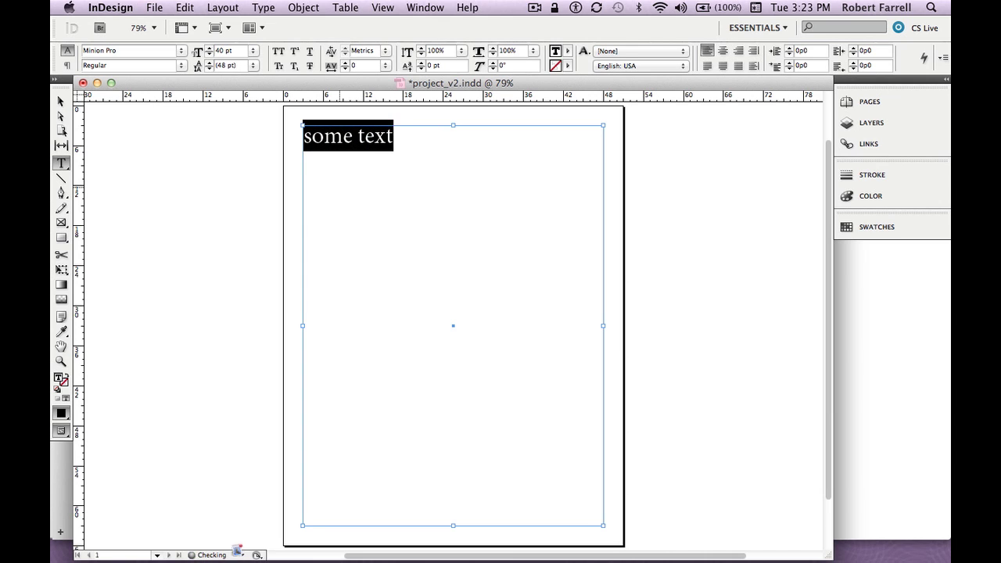
- Reduce the selected text incrementally to 34 pt
key(super+shift+comma)
key(super+shift+comma)
key(super+shift+comma)
key(super+shift+comma)
key(super+shift+comma)
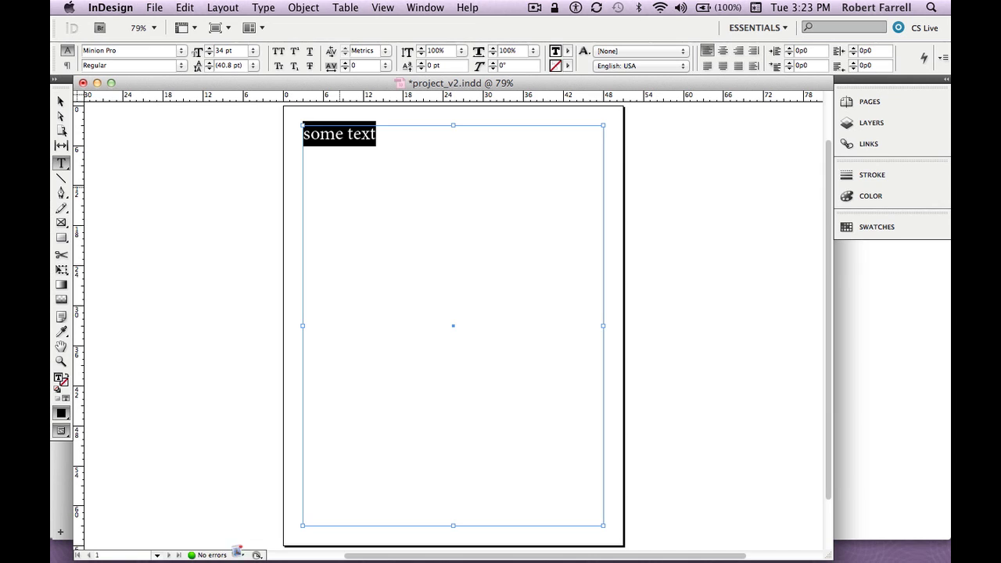
- Try centre, right and left alignment on the text, finish with right alignment and deselect it
key(super+shift+c)
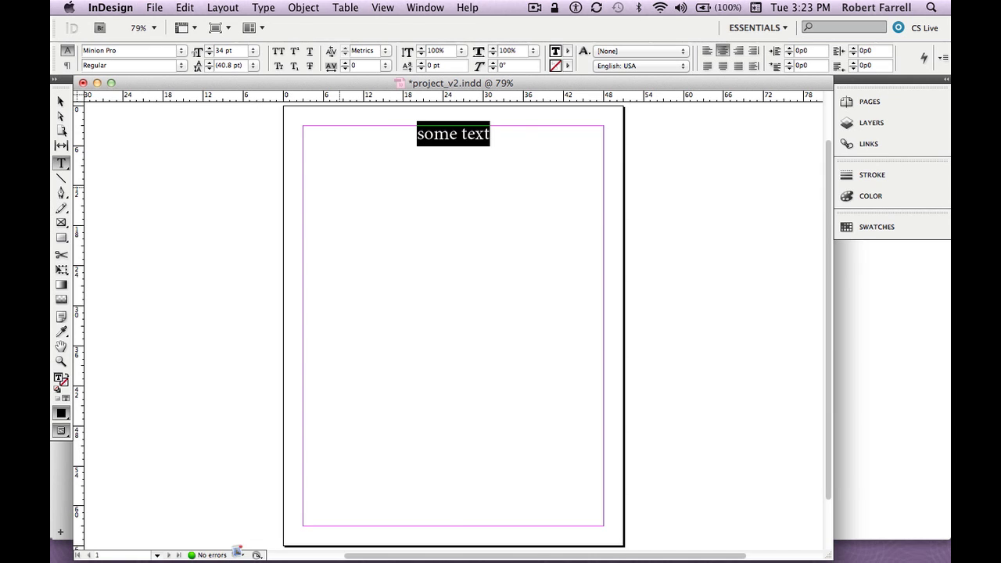
key(super+shift+r)
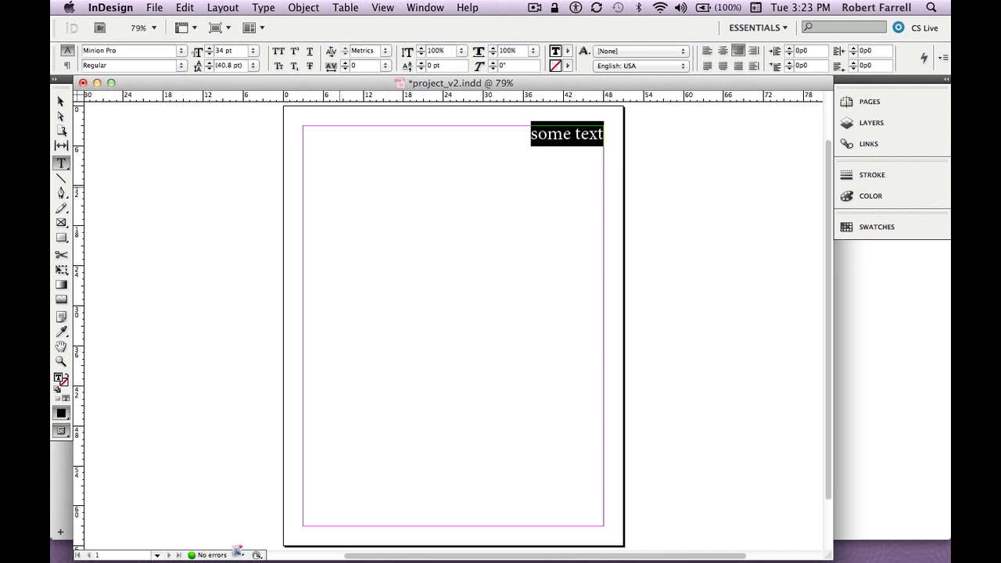
key(super+shift+l)
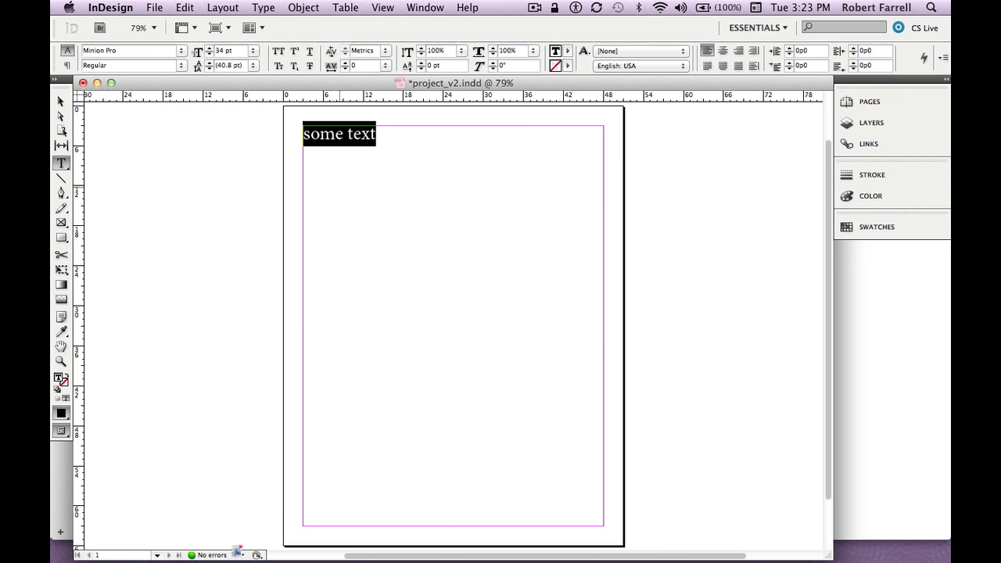
key(super+shift+c)
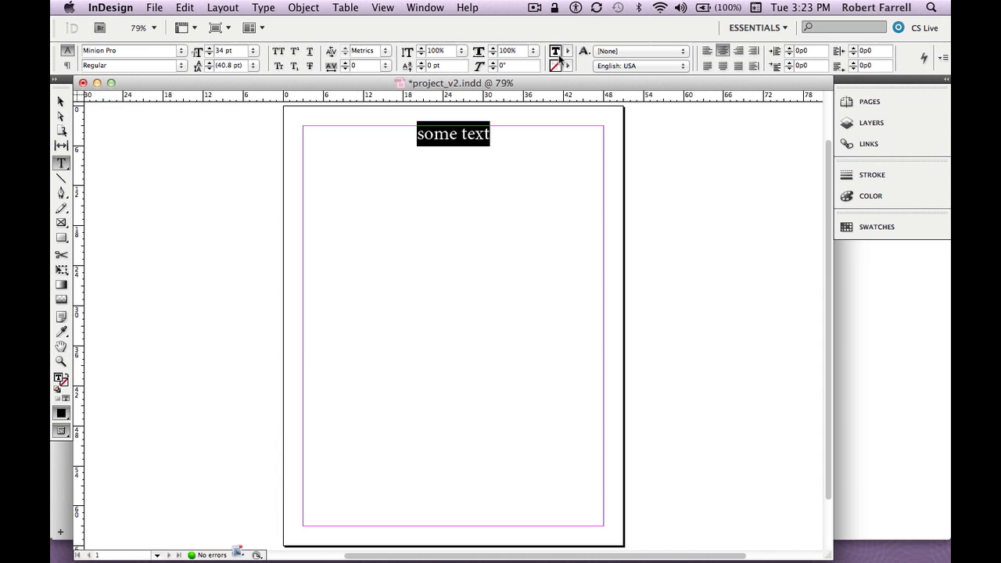
click(708, 53)
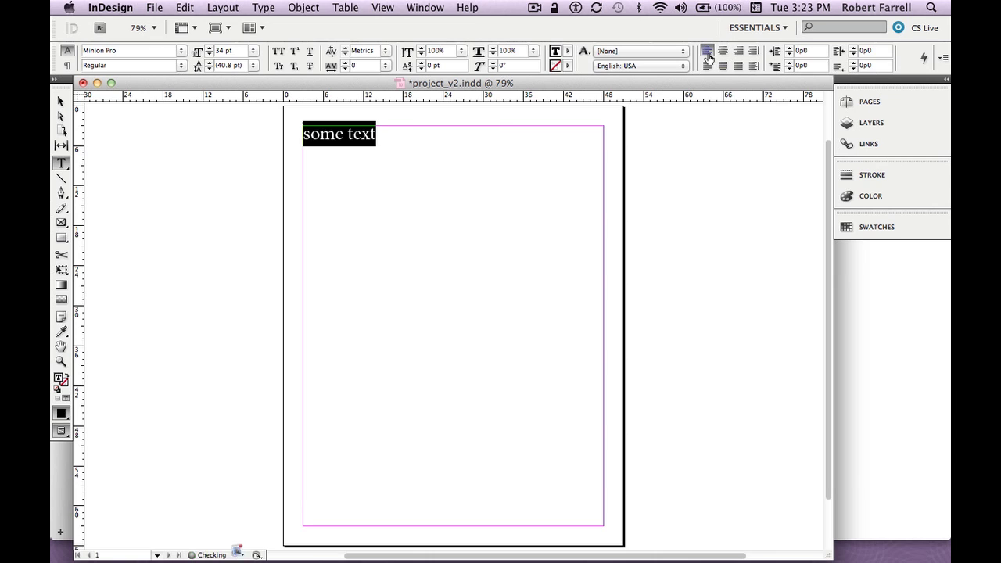
click(740, 53)
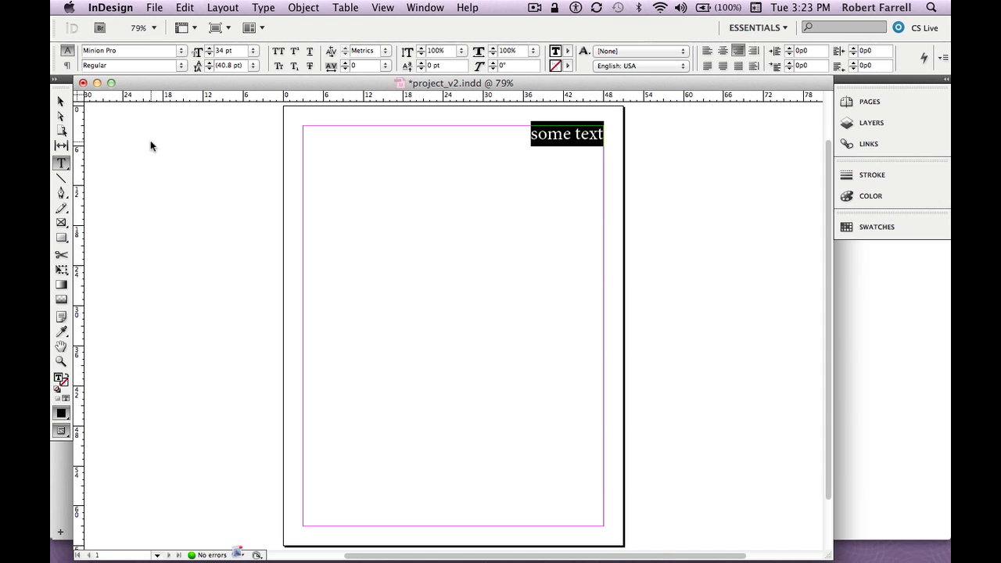
click(247, 189)
click(373, 188)
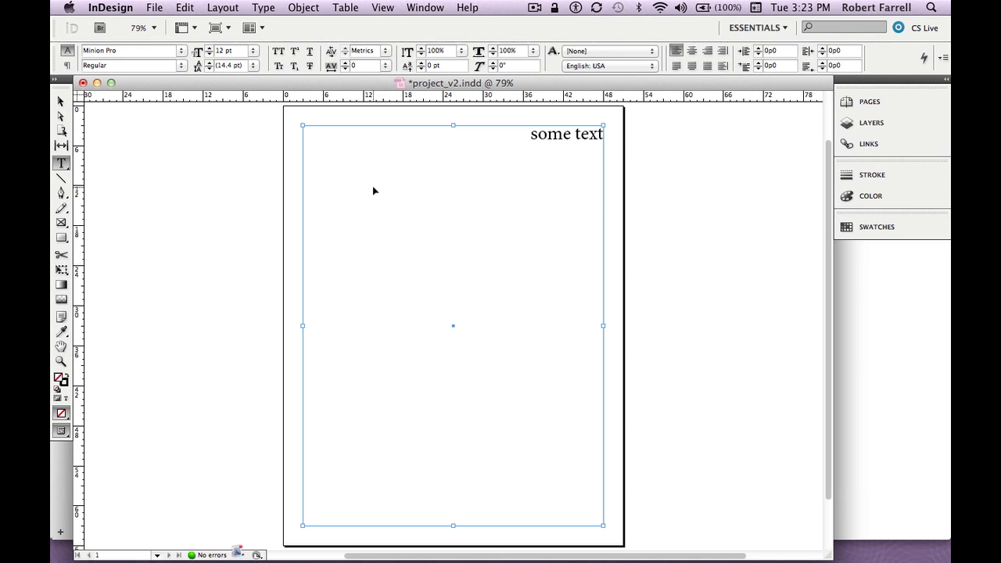
click(265, 188)
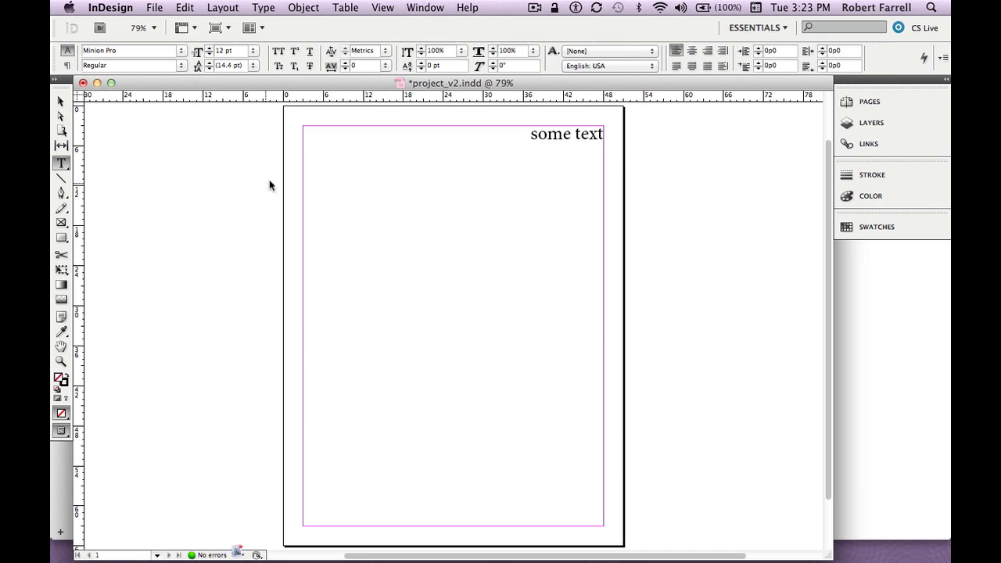
click(360, 172)
click(243, 185)
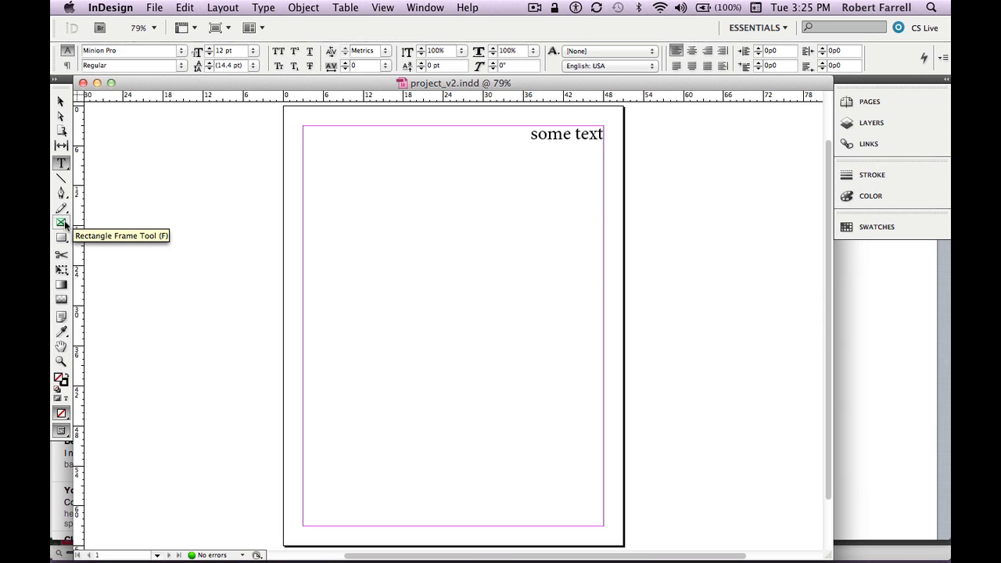
- Select all of the "some text" line, try centre alignment, finish with left alignment and deselect it
click(561, 135)
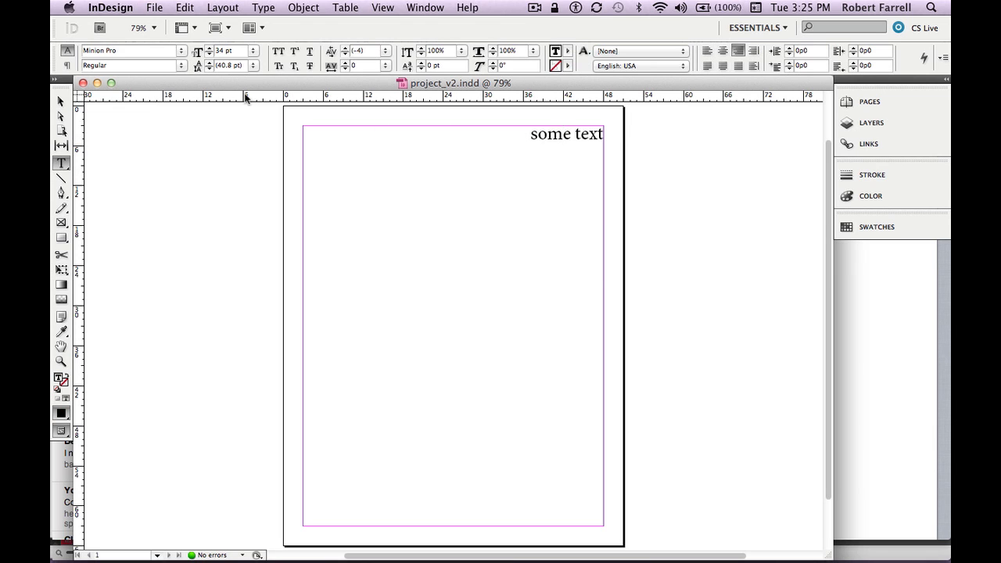
click(547, 136)
drag(524, 135, 631, 134)
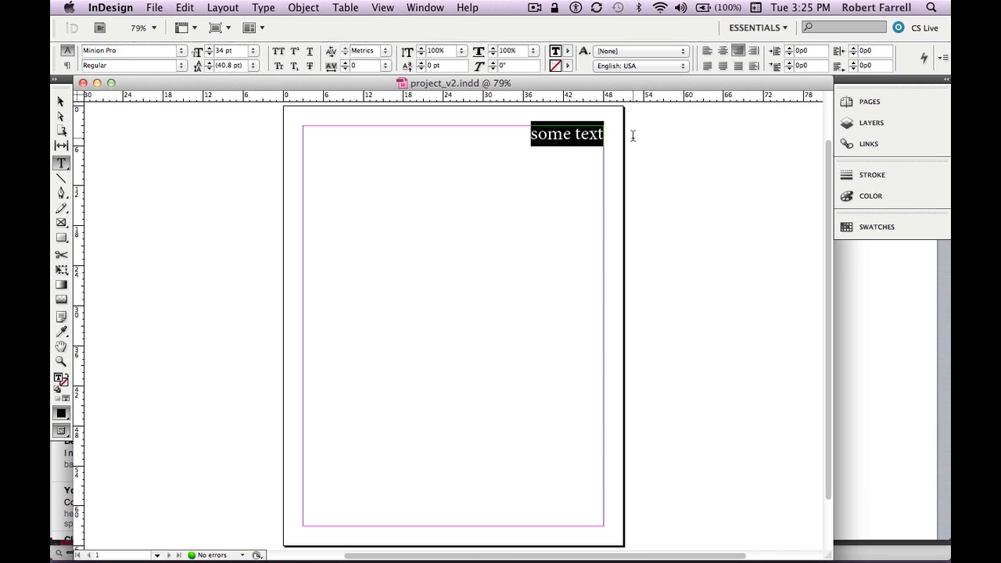
click(588, 154)
key(super)
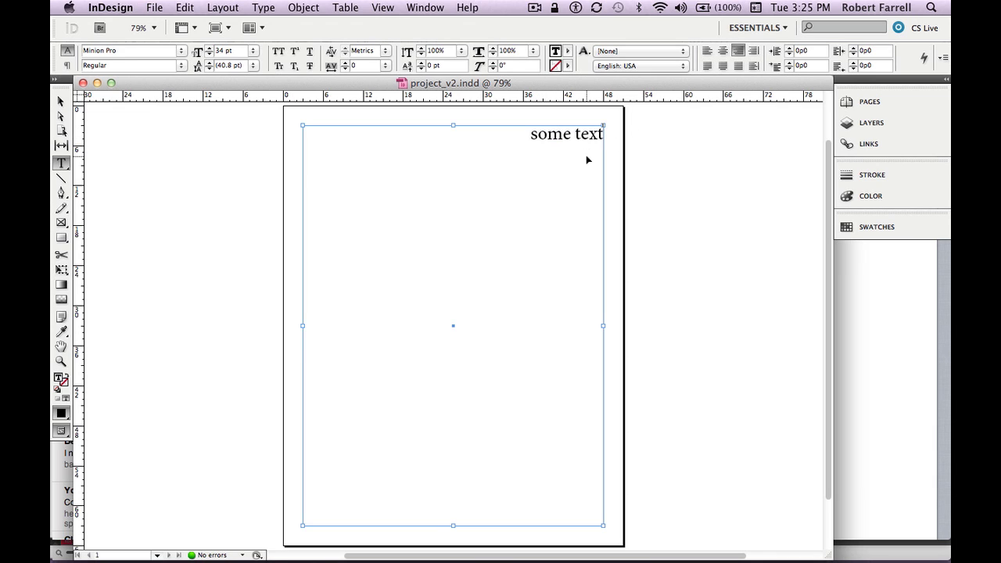
key(super+a)
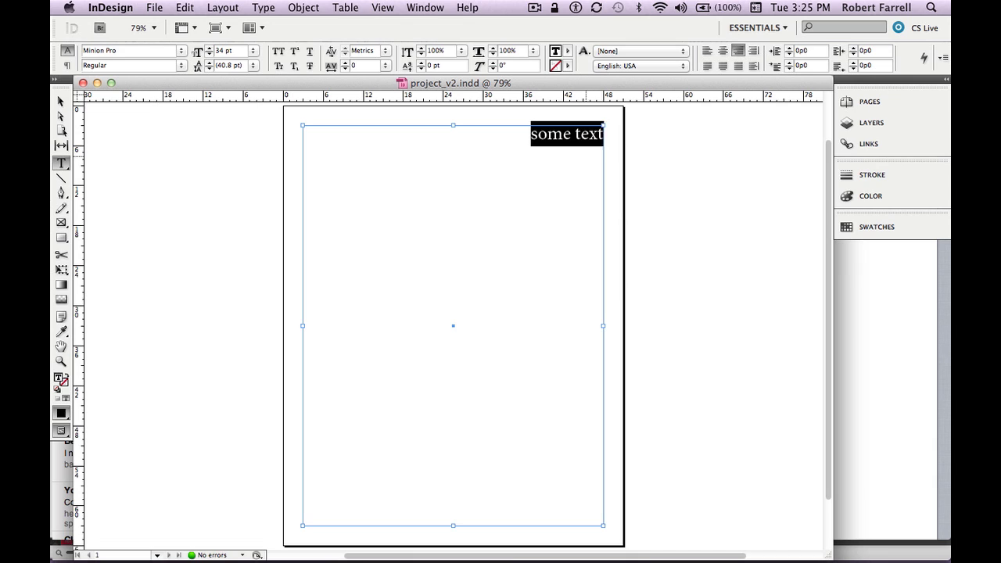
key(super)
key(super+shift+c)
key(super+shift+l)
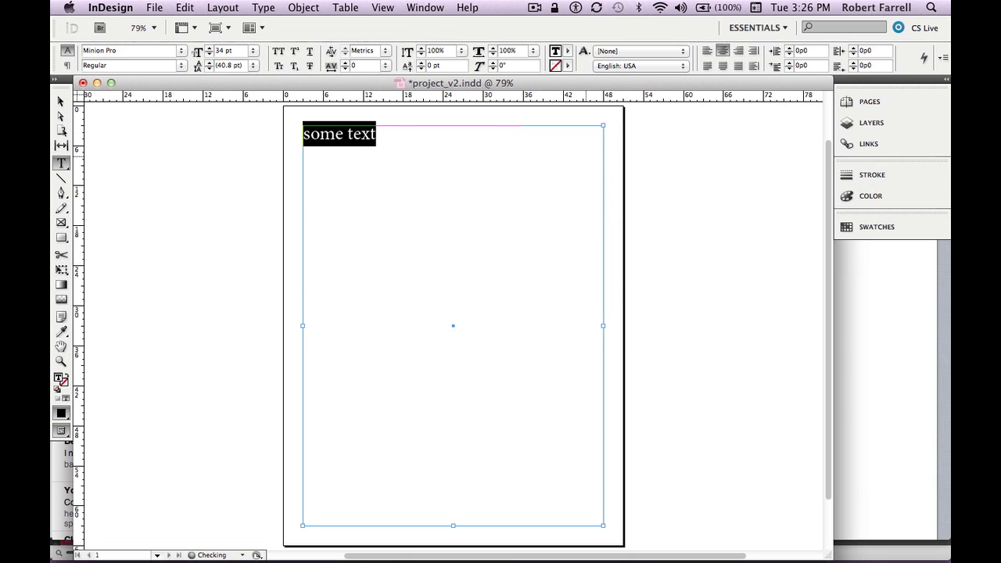
click(426, 160)
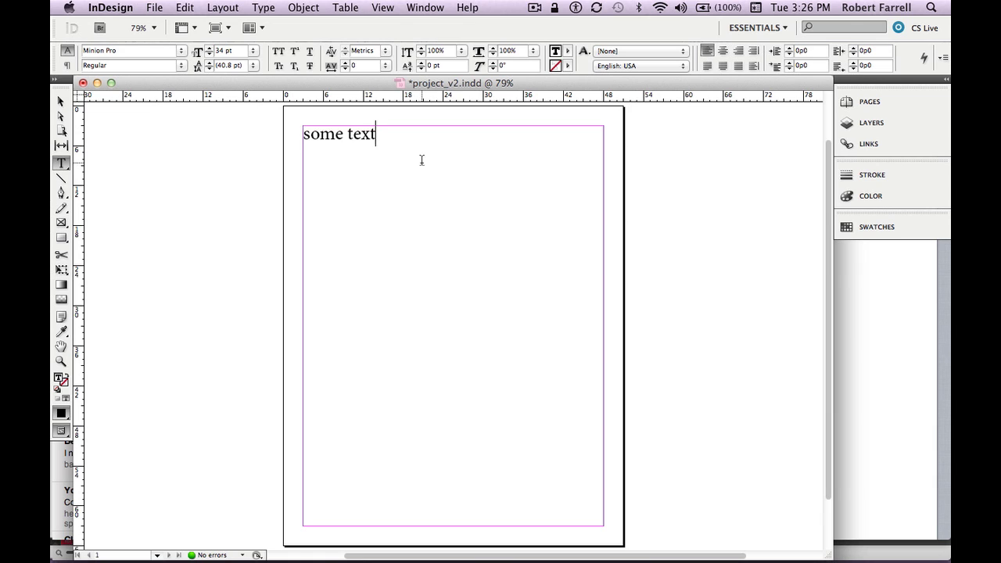
- Fill the text frame with placeholder text following "some text" and deselect it
drag(383, 138, 288, 135)
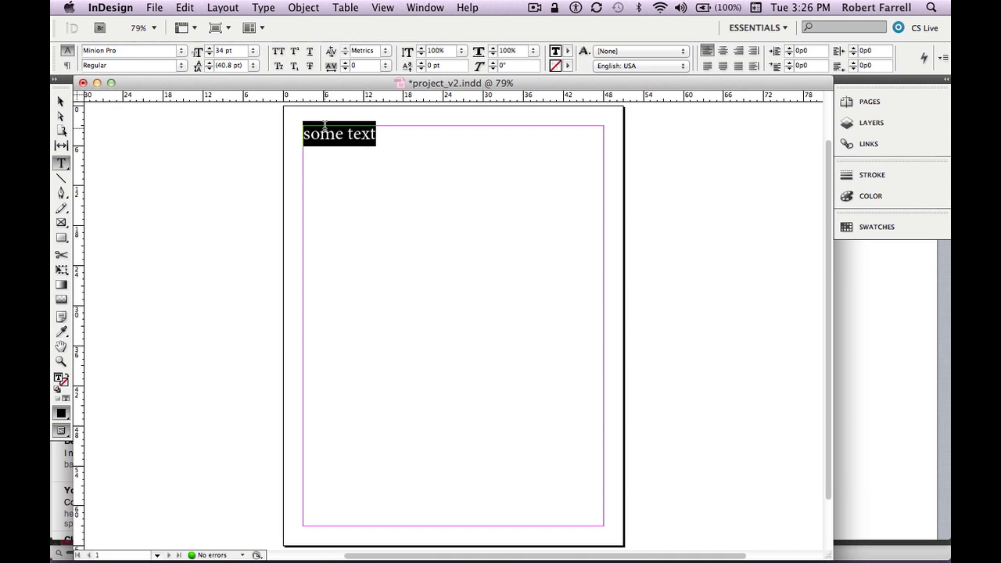
click(264, 7)
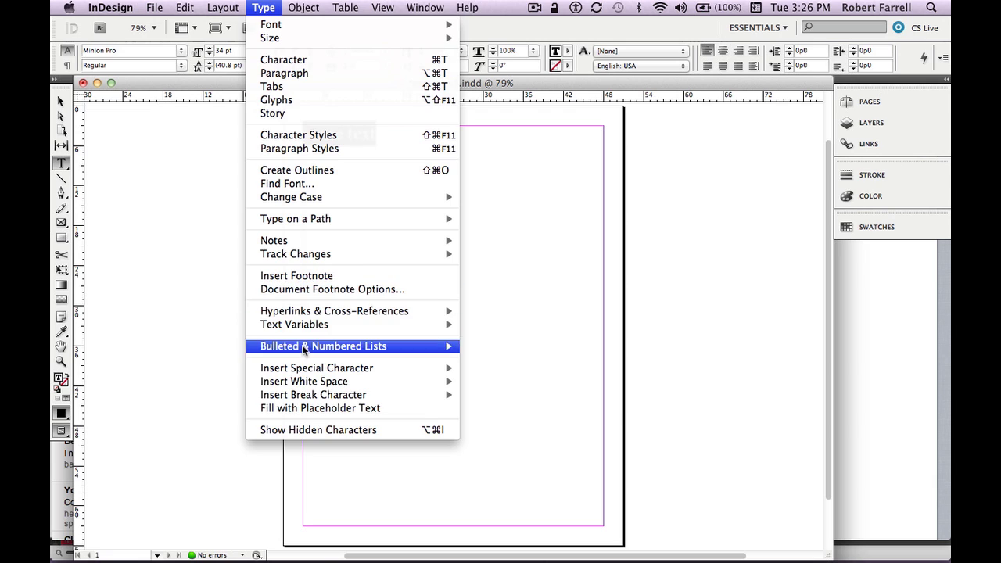
click(316, 410)
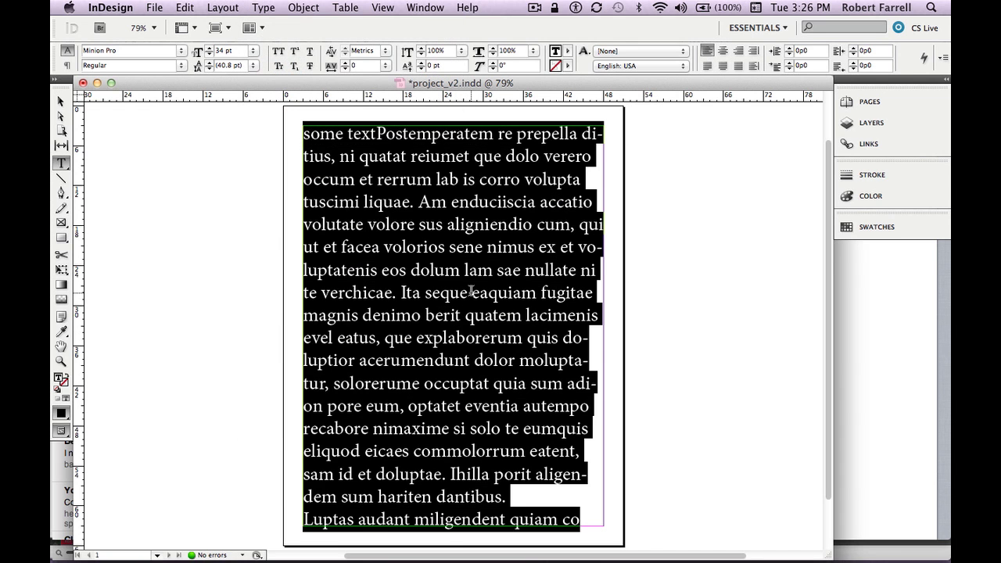
click(471, 292)
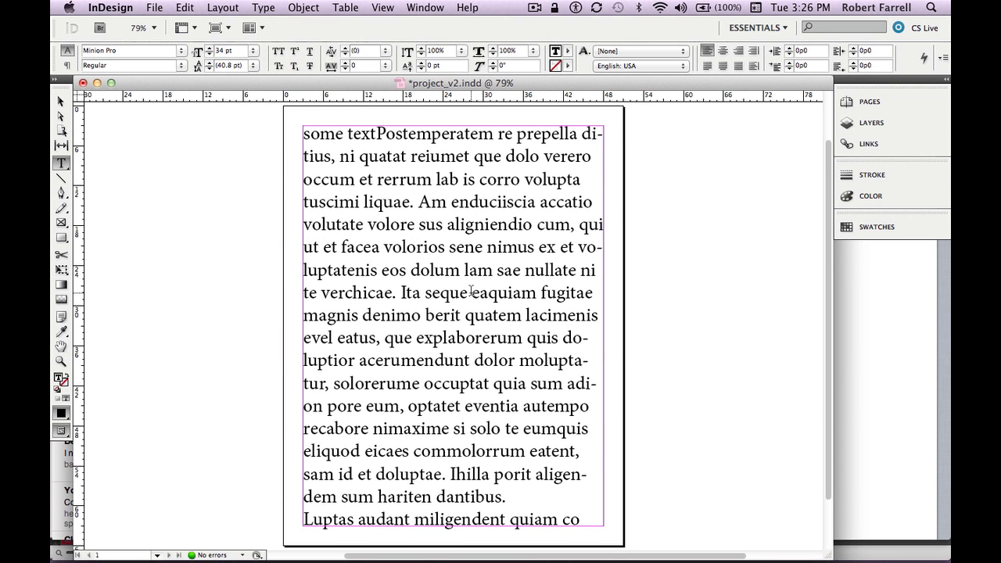
- Select all the text in the frame, reduce it incrementally to 30 pt and deselect it
key(super+a)
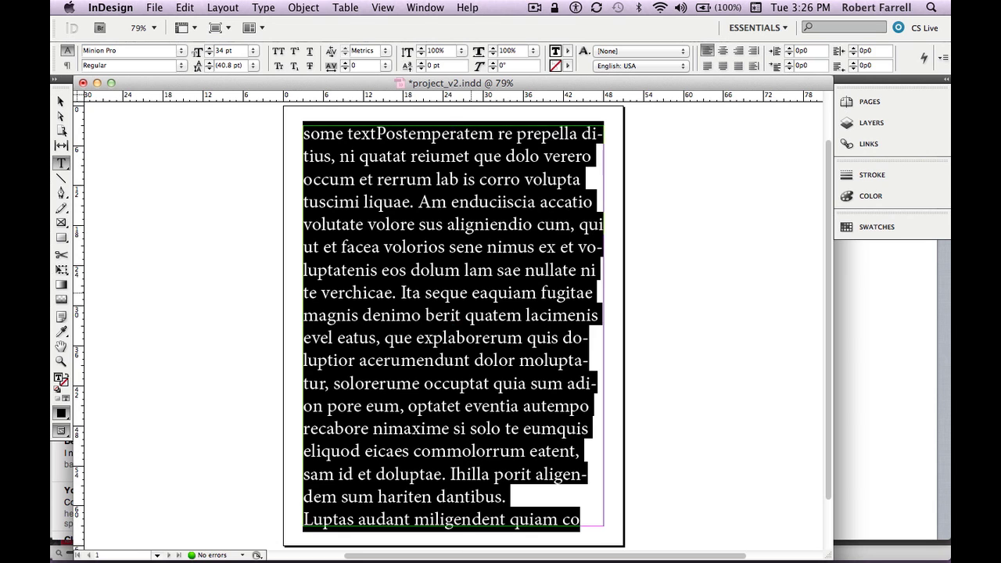
key(super+shift+comma)
key(super+shift+comma)
key(super+shift+comma)
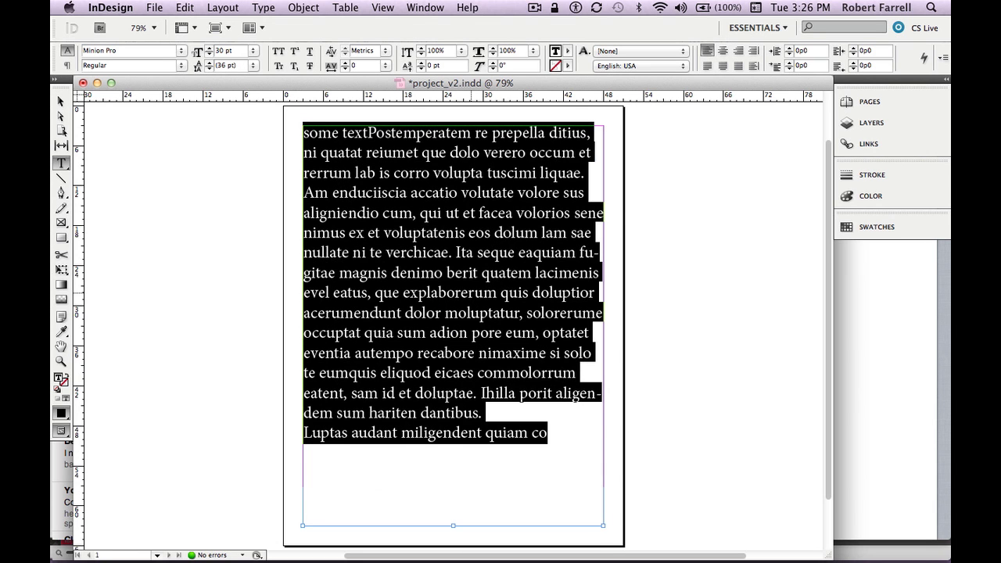
key(super+shift+comma)
key(super+shift+period)
key(super+shift+period)
scroll(428, 286, left, 5)
scroll(427, 287, down, 2)
click(429, 283)
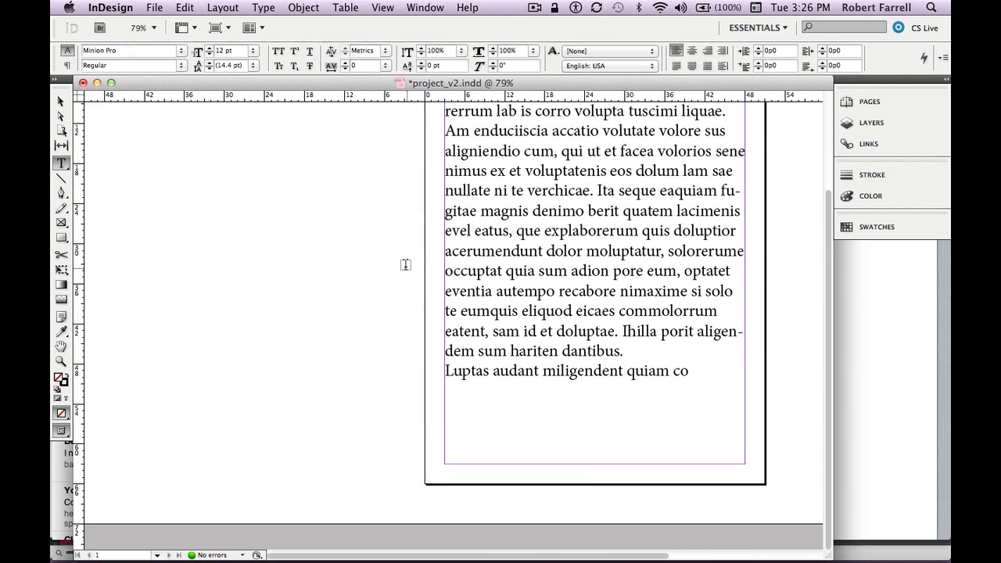
super+click(497, 263)
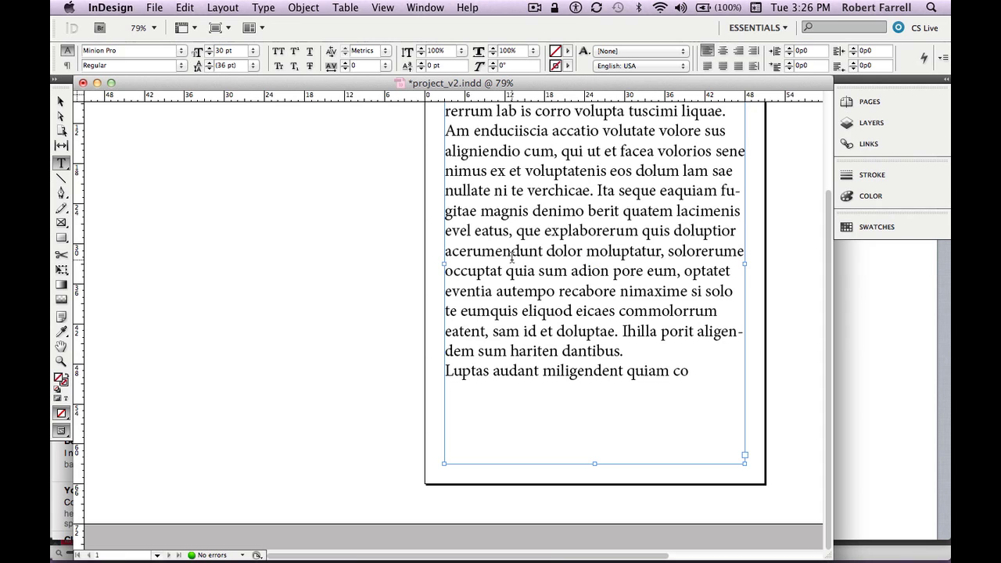
click(375, 291)
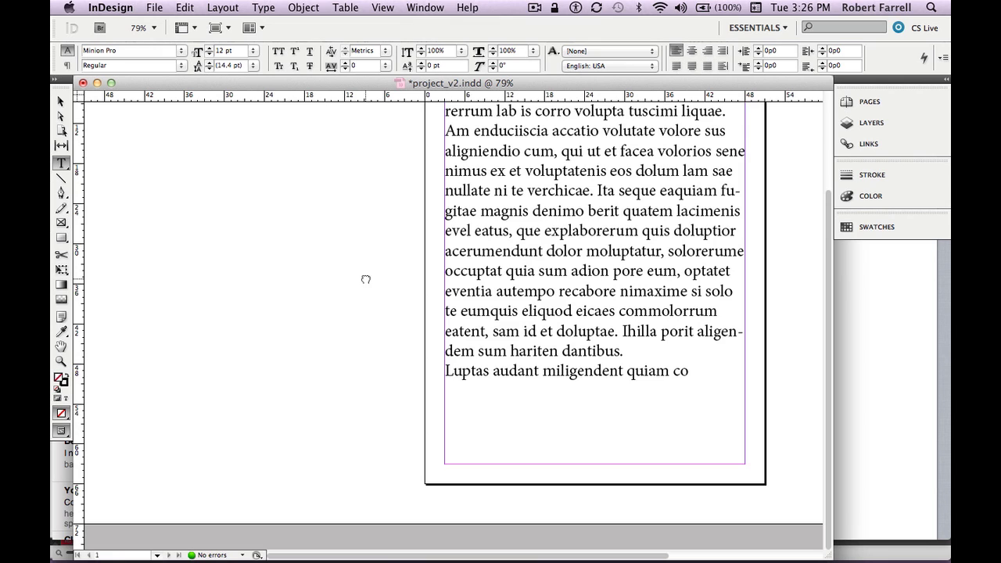
key(super+minus)
drag(330, 339, 331, 303)
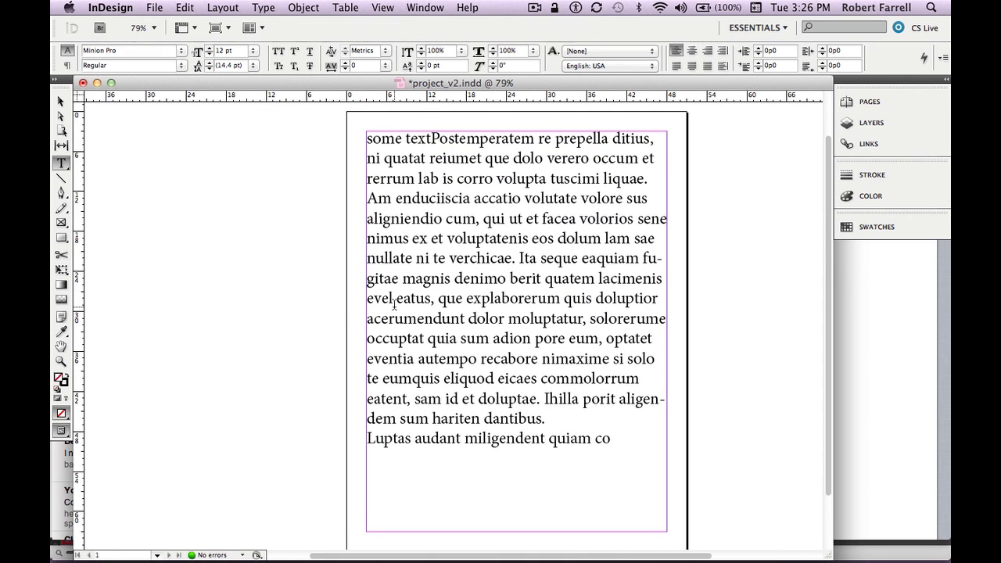
drag(335, 313, 316, 304)
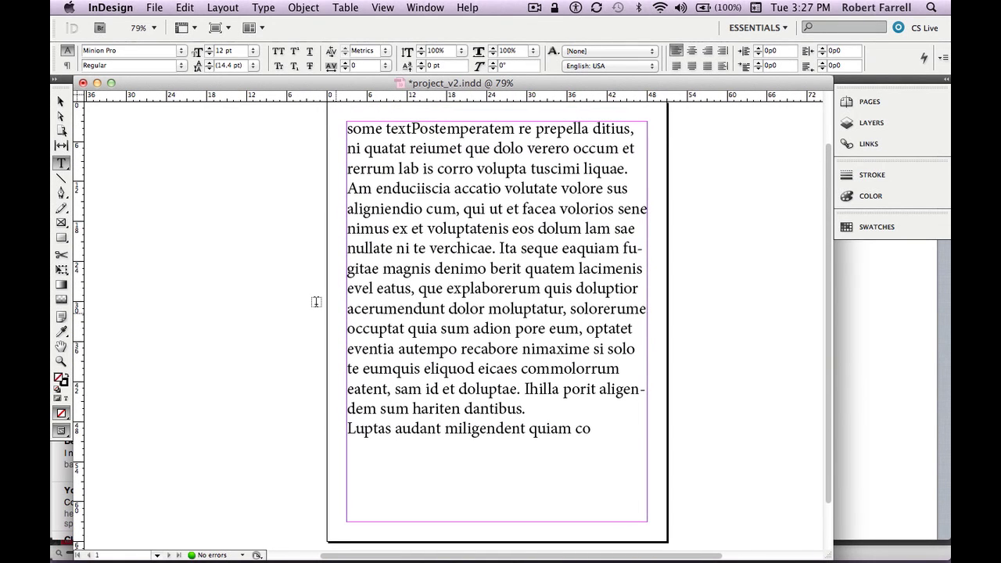
- Delete the word "magnis" from the placeholder text, undo the deletion and deselect the text
click(431, 270)
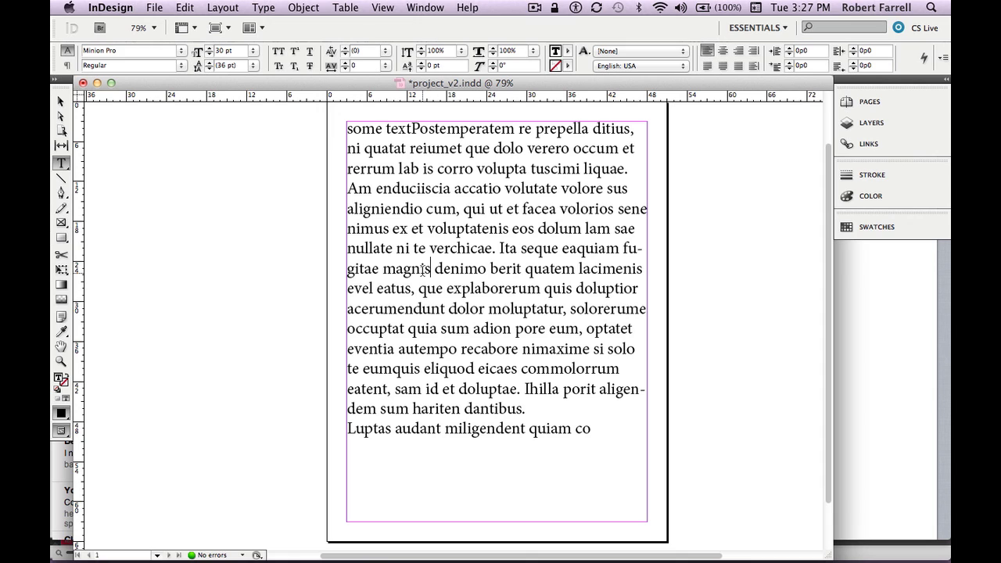
double_click(427, 269)
key(BackSpace)
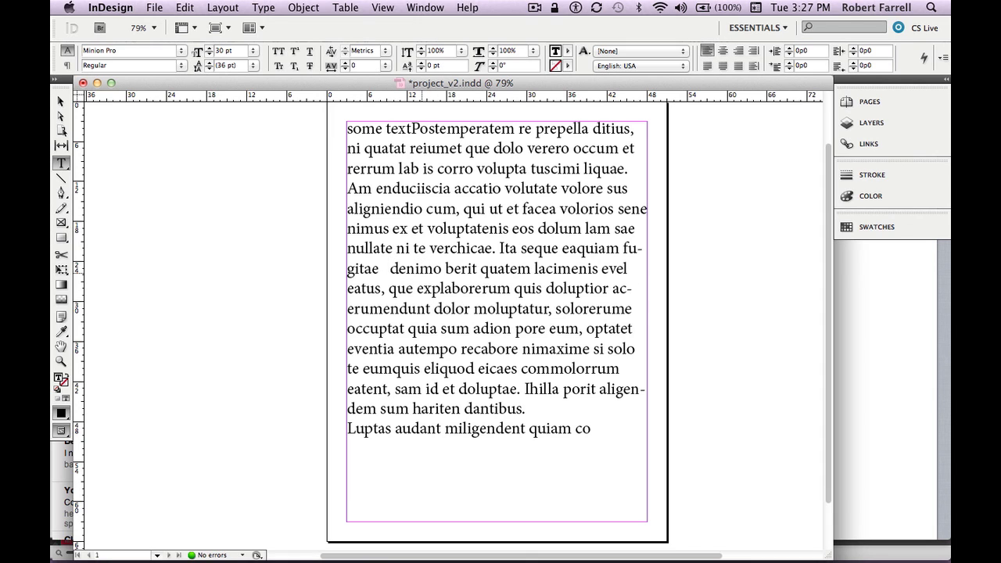
key(super+z)
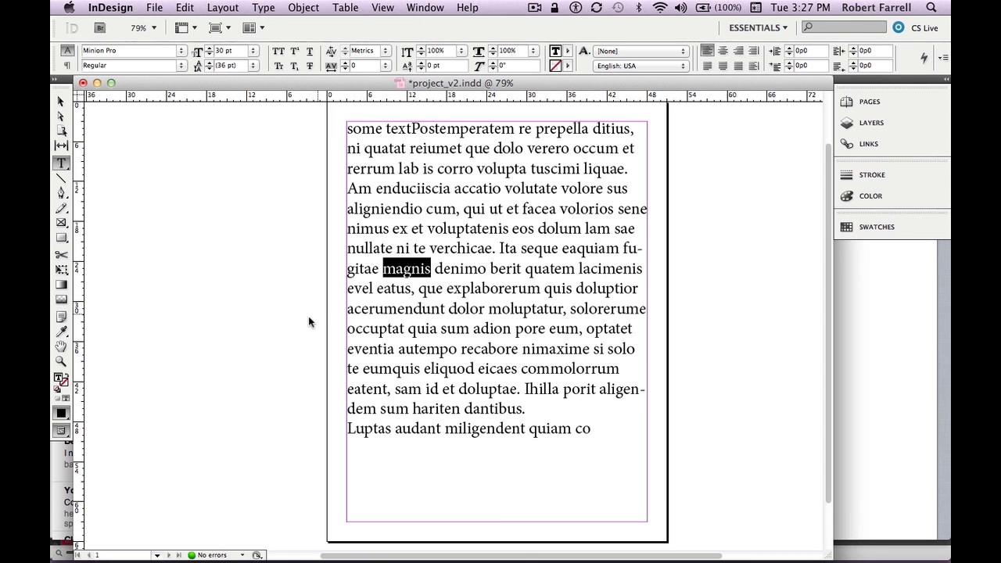
click(309, 317)
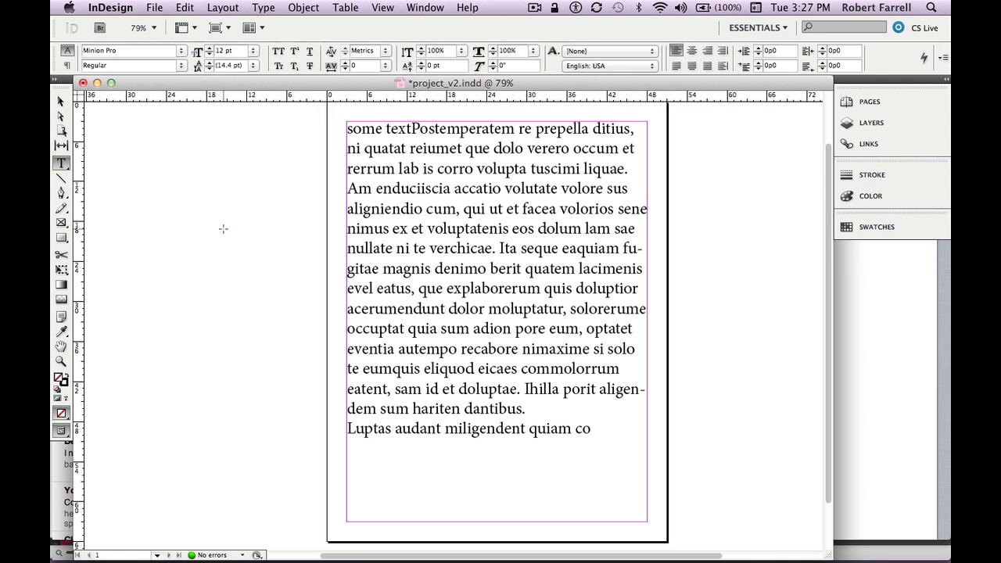
- With the Type tool, replace the word "magnis" with "f", undo the replacement and deselect the text
key(f)
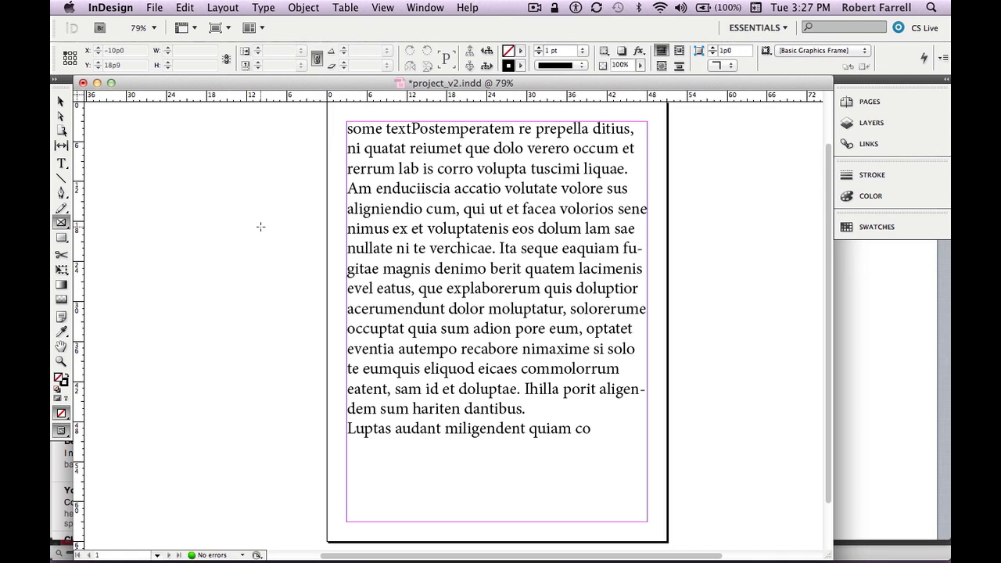
key(t)
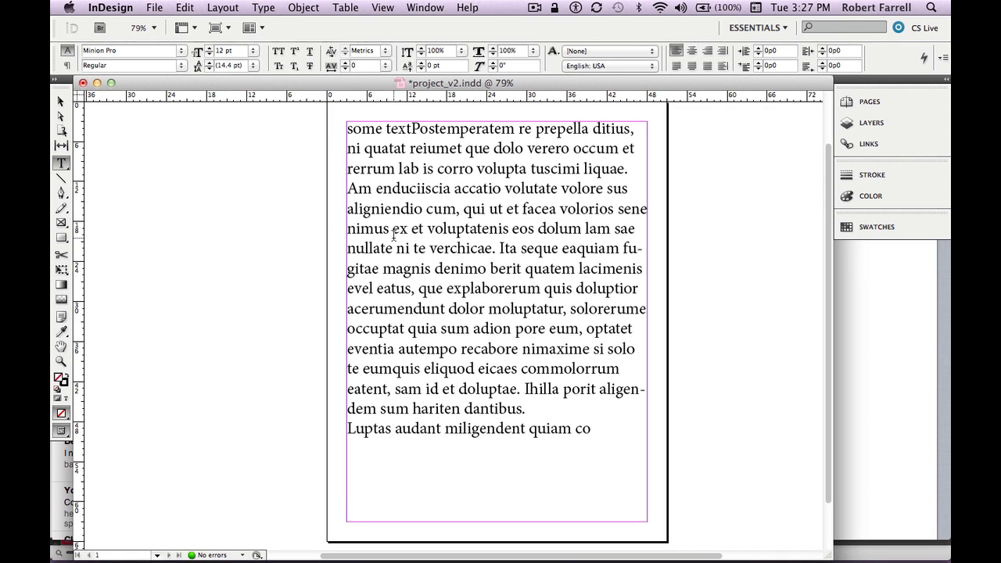
click(394, 244)
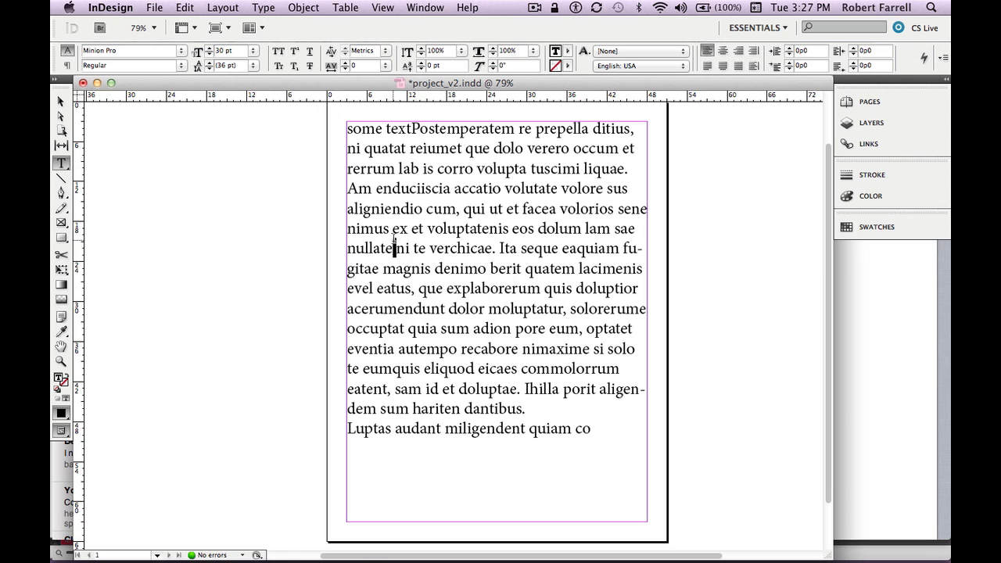
double_click(406, 269)
text(f)
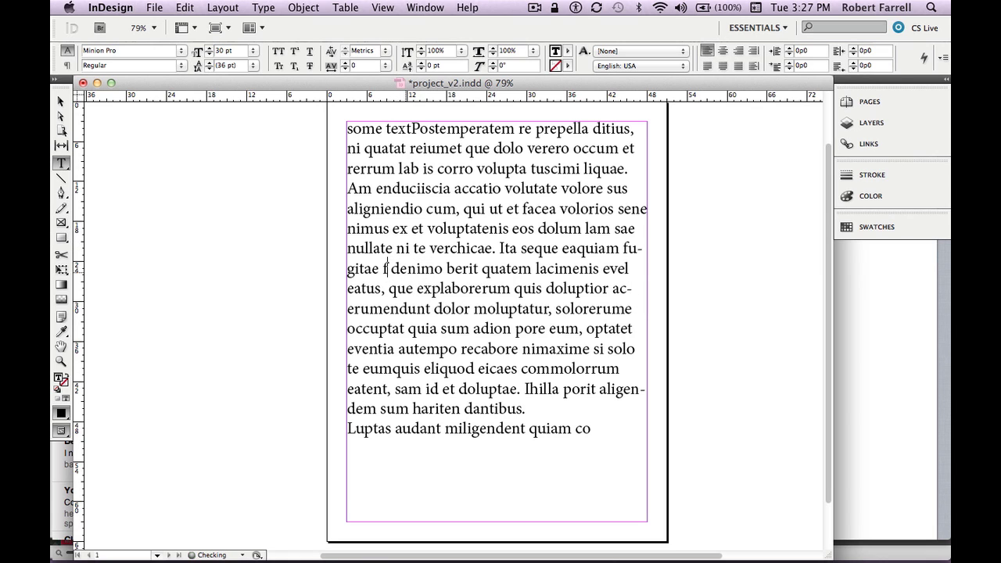
key(super+z)
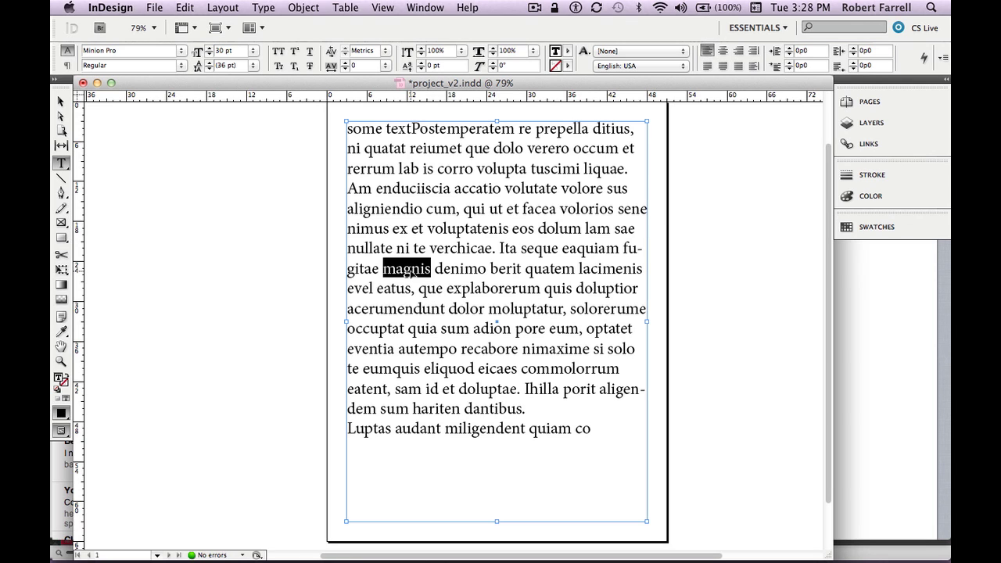
click(309, 276)
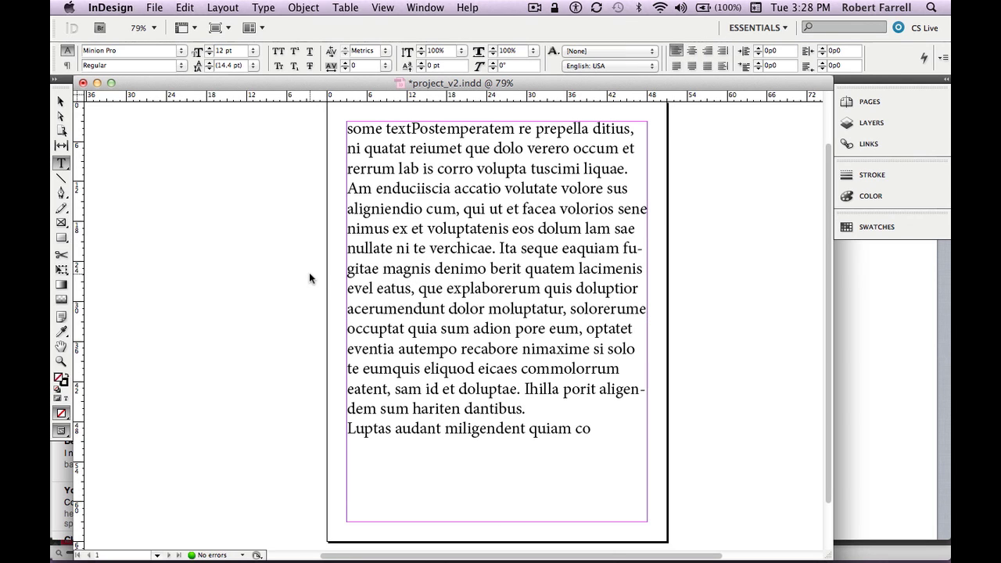
- Draw a rectangular graphic frame about 20 picas wide and 13.5 picas high on the pasteboard just left of the page
super+click(387, 283)
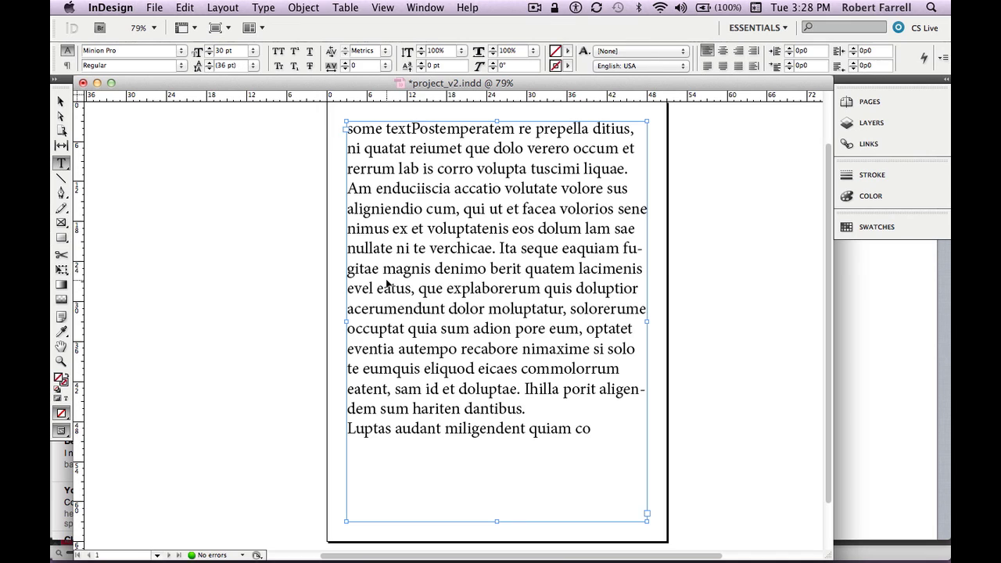
super+click(302, 281)
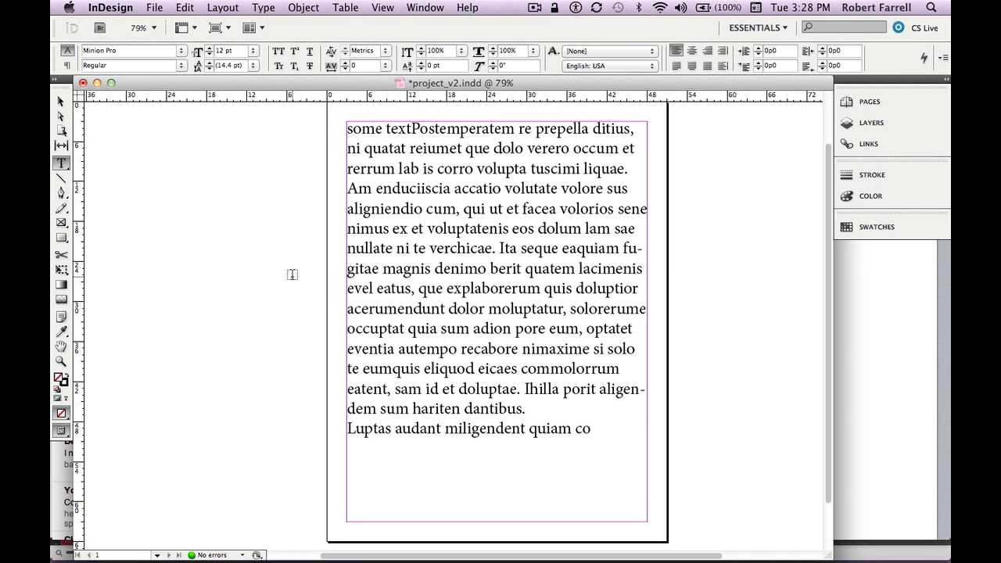
key(f)
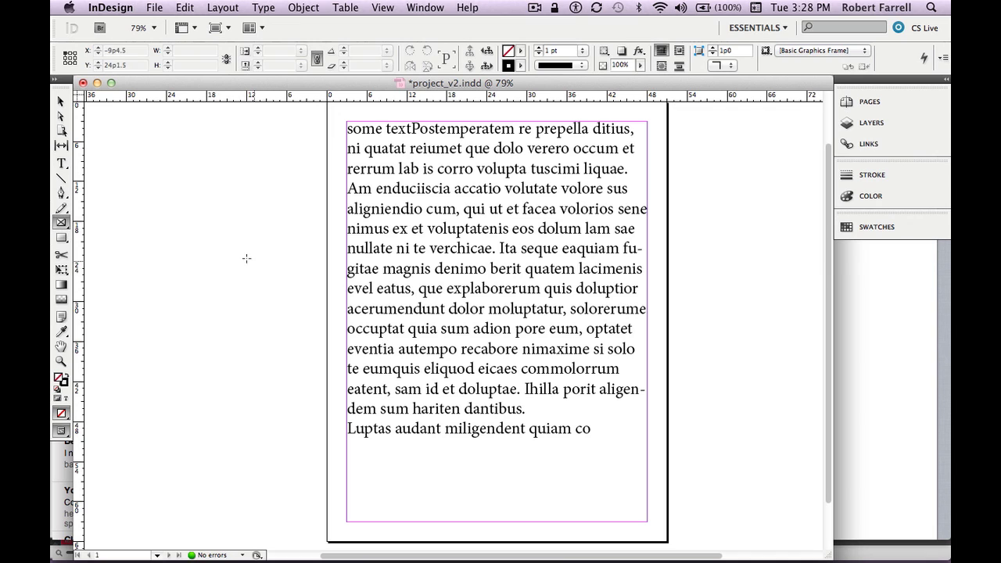
mouse_move(180, 220)
mouse_down()
mouse_move(213, 229)
mouse_move(312, 310)
mouse_up()
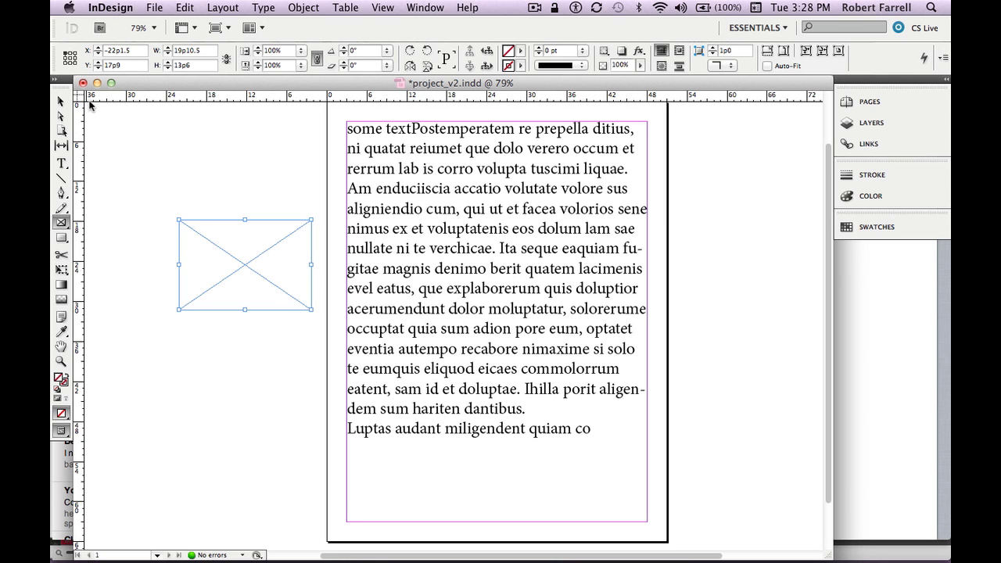
- Set the graphic frame's X and Y positions to 0
click(141, 53)
text(0)
key(Tab)
text(0)
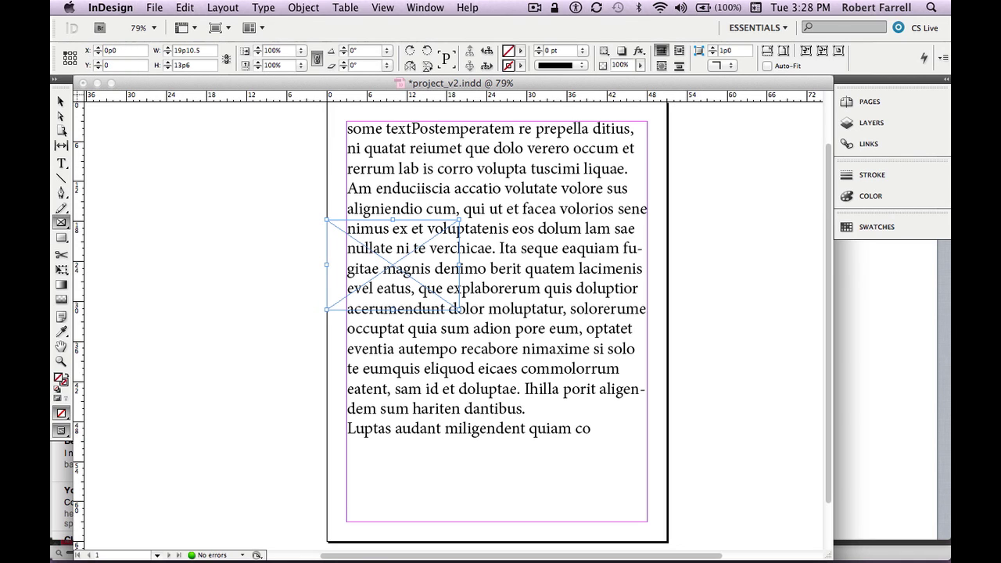
key(Return)
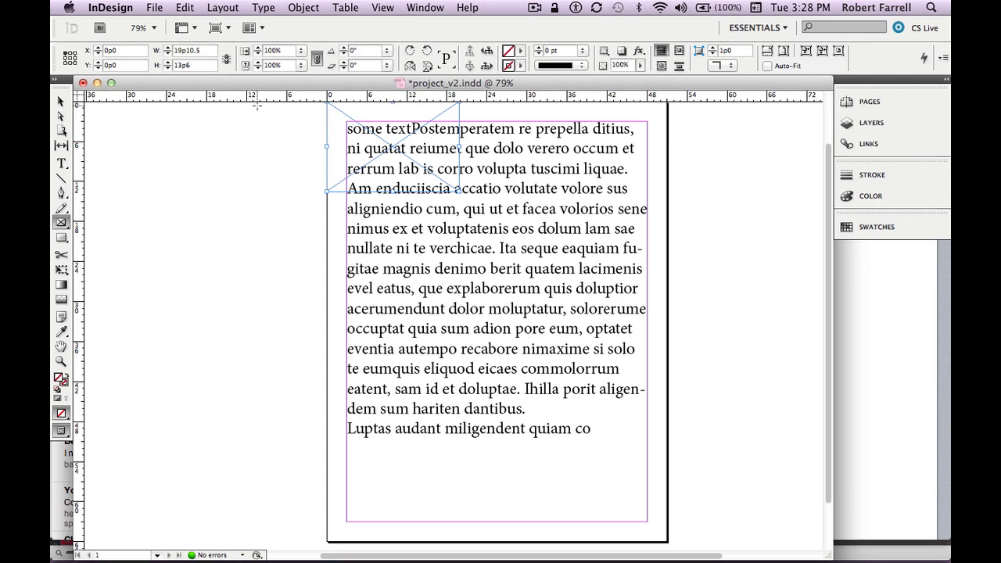
- Set the graphic frame's Y position to 6 picas and undo the move
drag(137, 65, 86, 62)
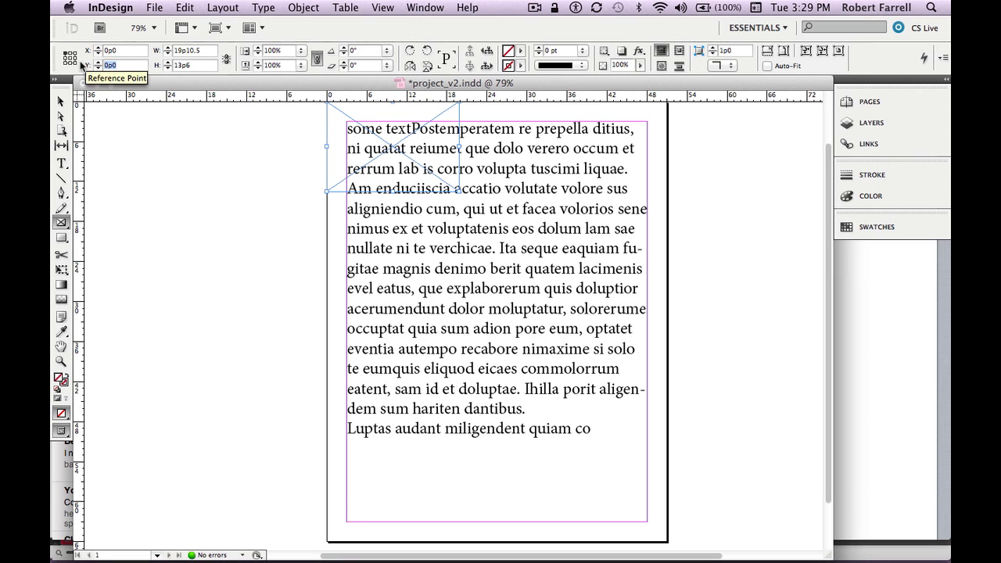
text(6)
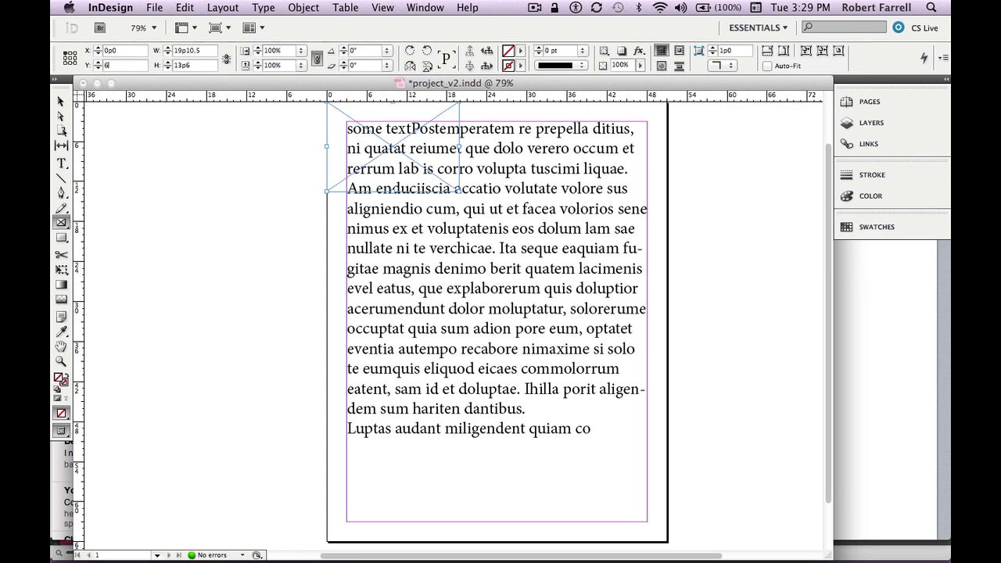
key(Return)
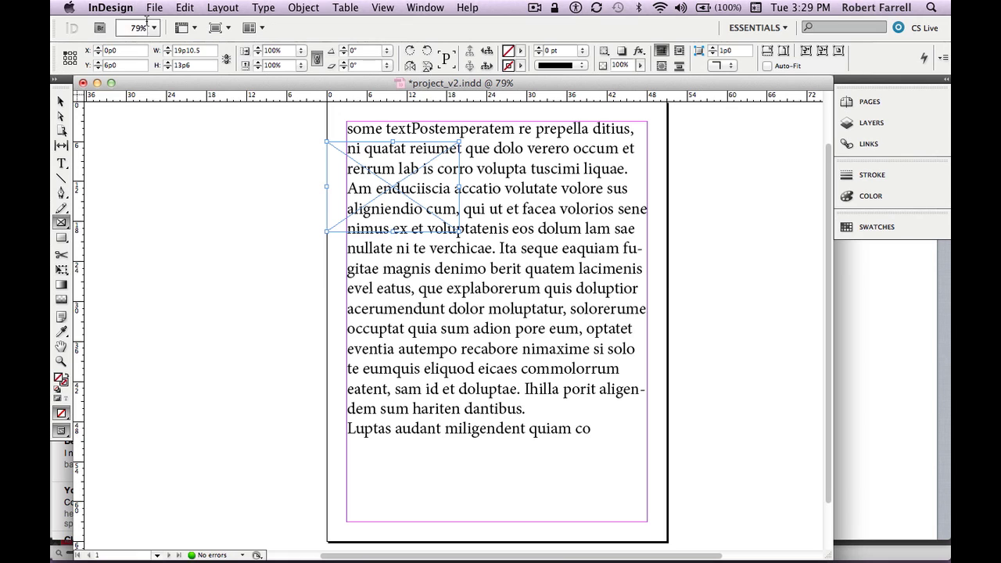
click(184, 8)
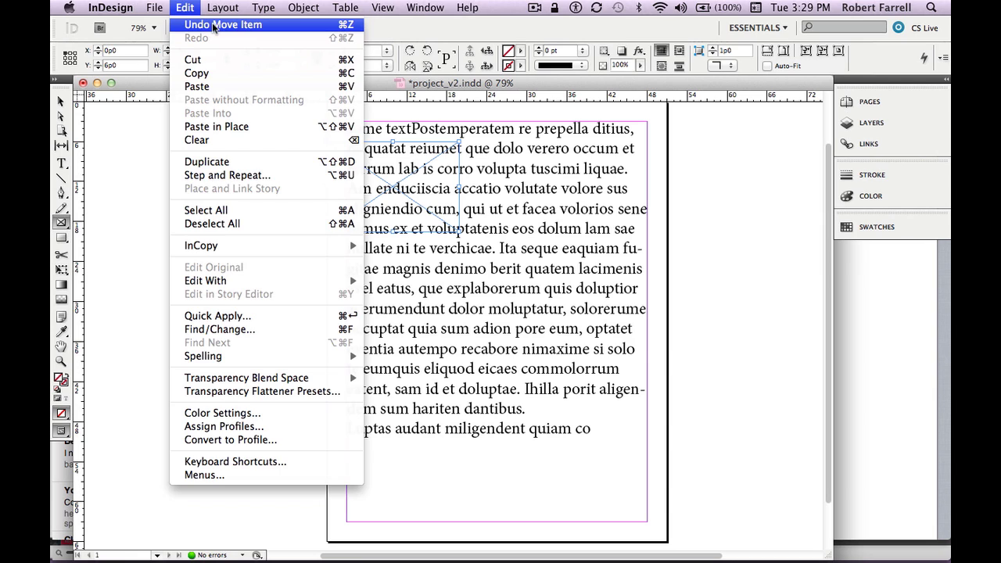
click(213, 25)
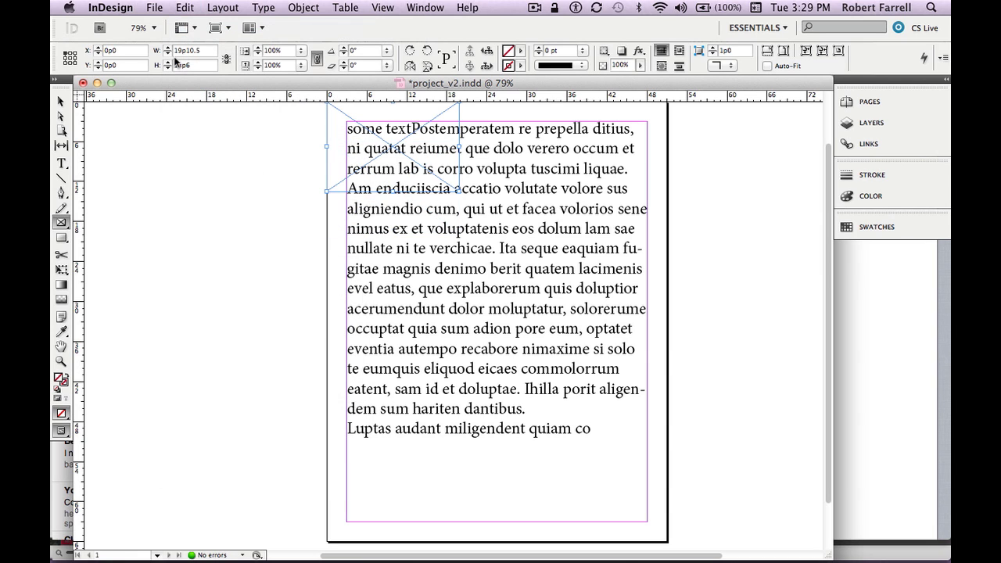
- Set the graphic frame's Y position to 1 inch
click(110, 65)
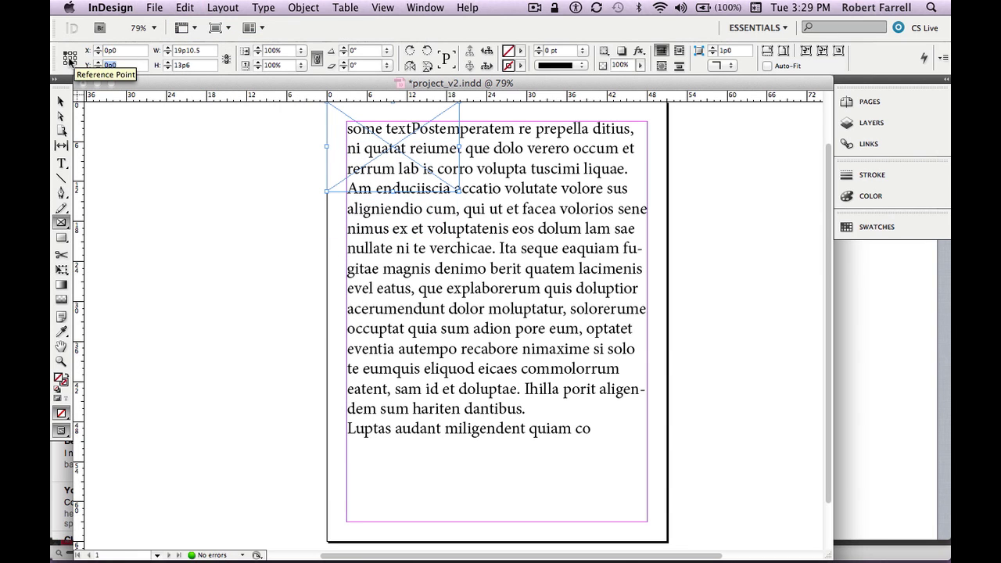
text(1)
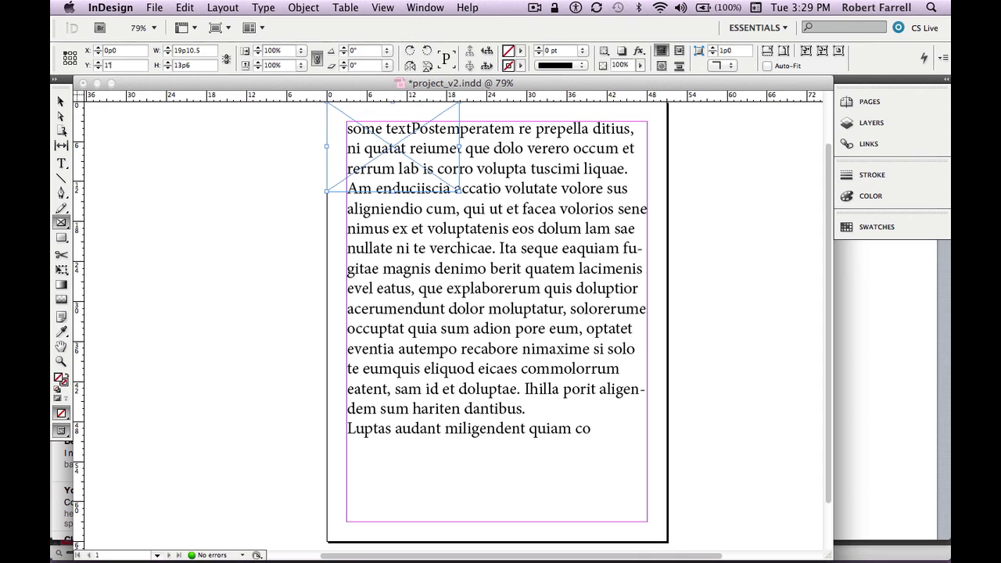
key(Return)
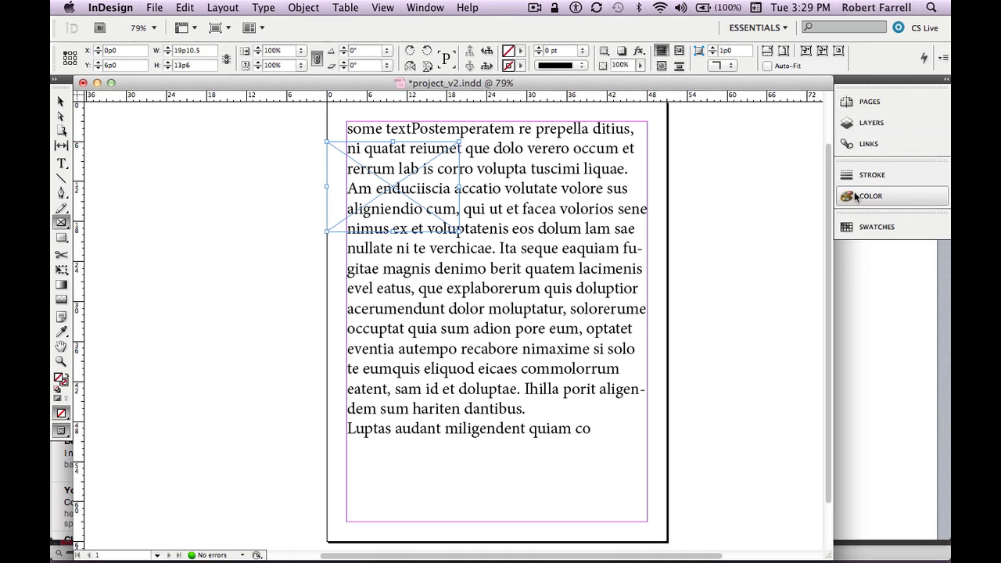
- Show the color swatches in a floating panel beside the page and fill the graphic frame with cyan (C=100 M=0 Y=0 K=0)
click(847, 228)
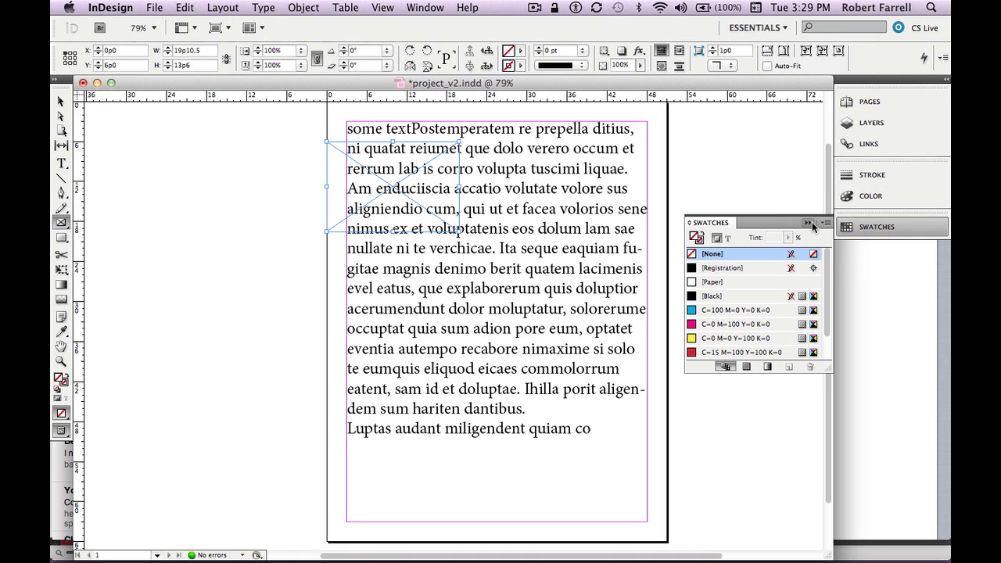
drag(713, 226, 683, 141)
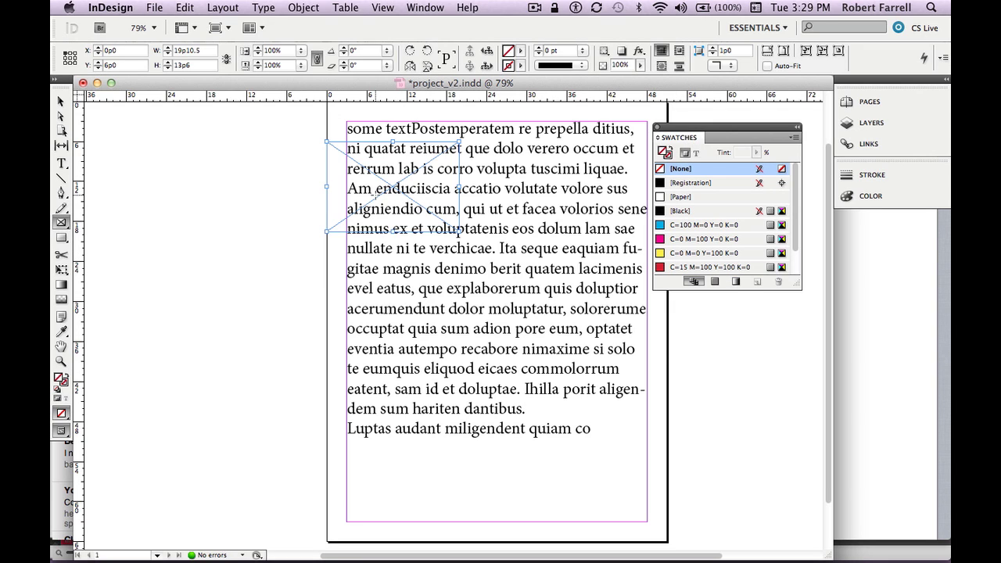
click(678, 226)
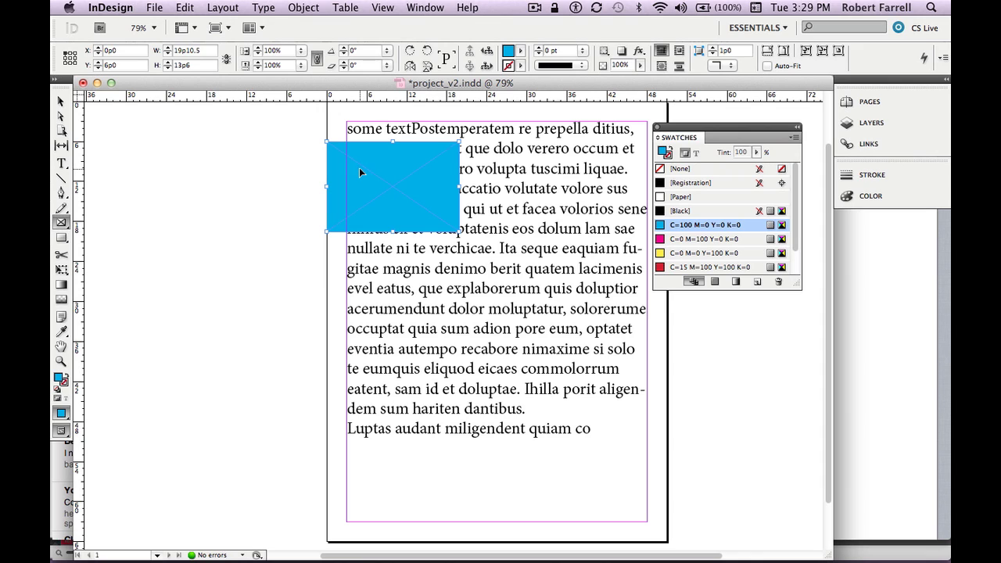
- Move the cyan frame onto the pasteboard left of the page, at about X -24p3 and Y 12p6, then deselect and reselect it
drag(359, 167, 206, 212)
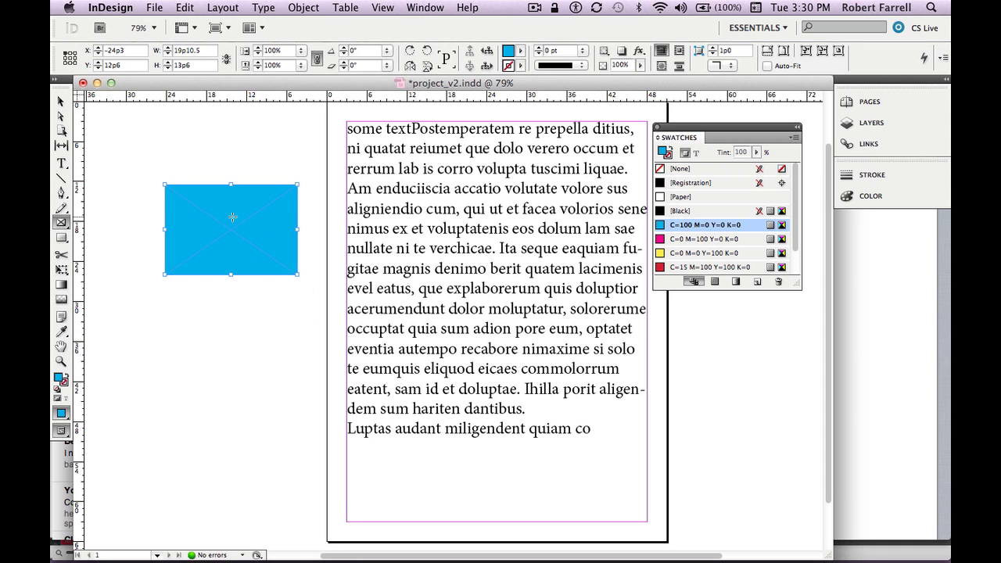
click(261, 164)
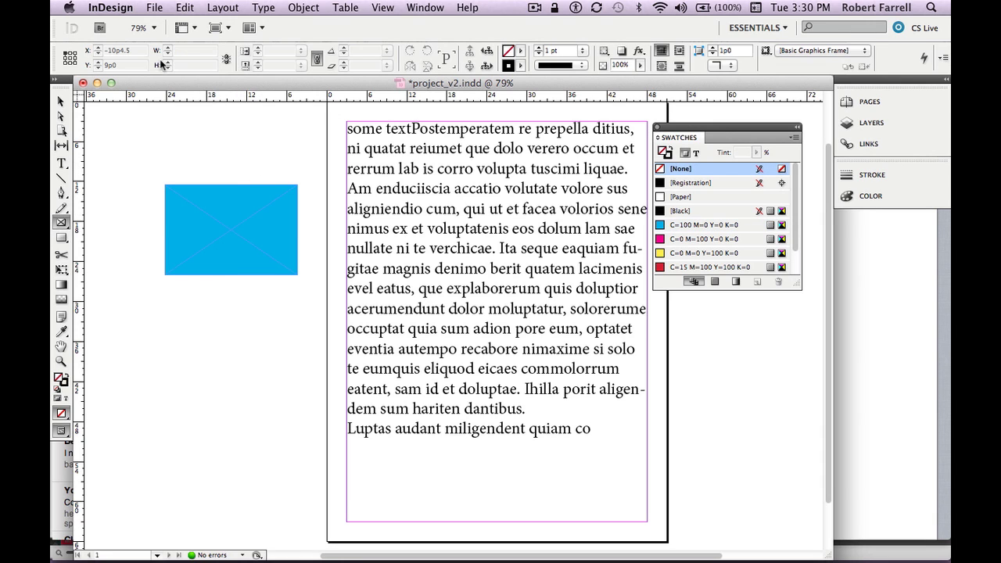
click(219, 202)
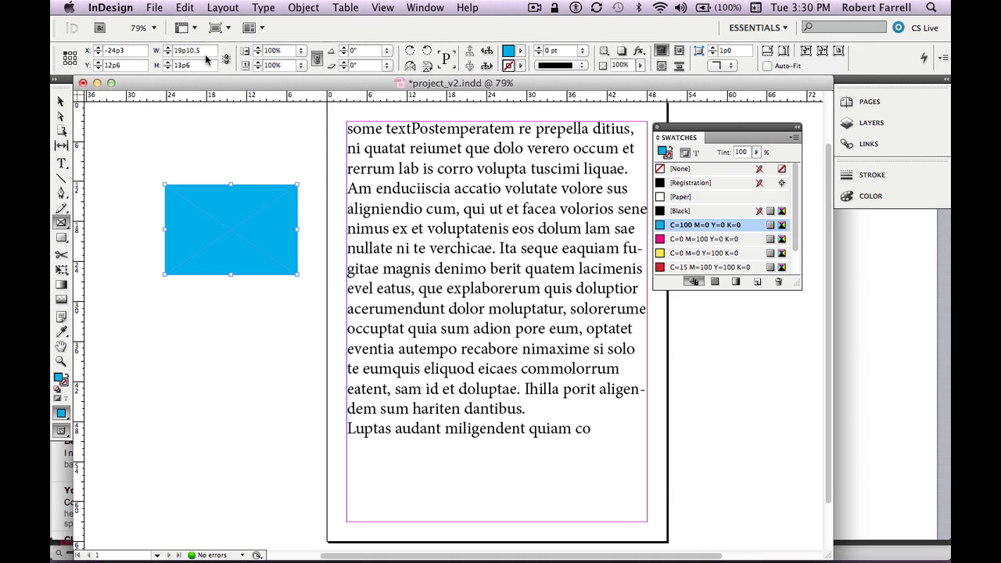
- Resize the cyan frame to 3 inches wide and 3 inches high, then deselect and reselect it
drag(205, 50, 152, 50)
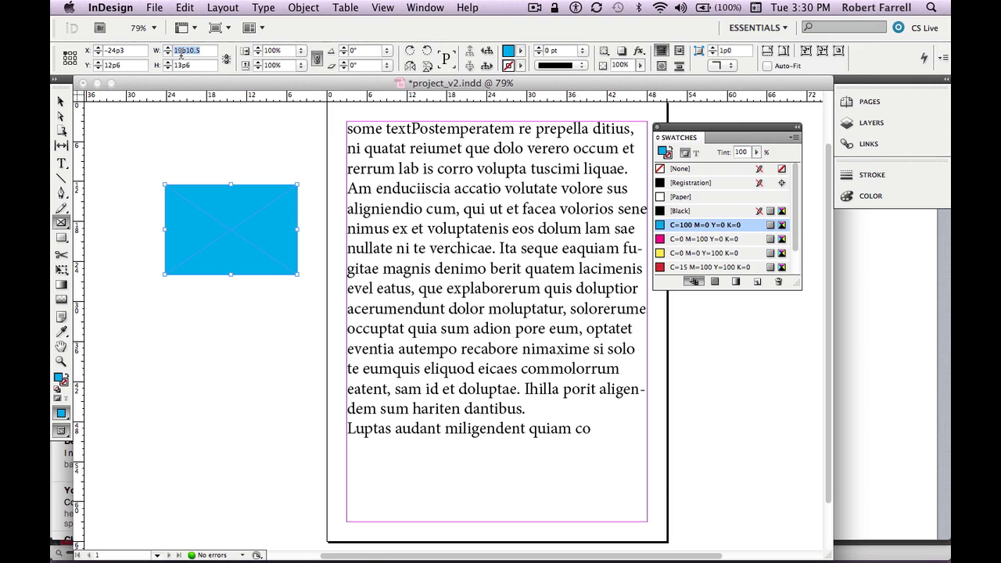
text(3)
key(Tab)
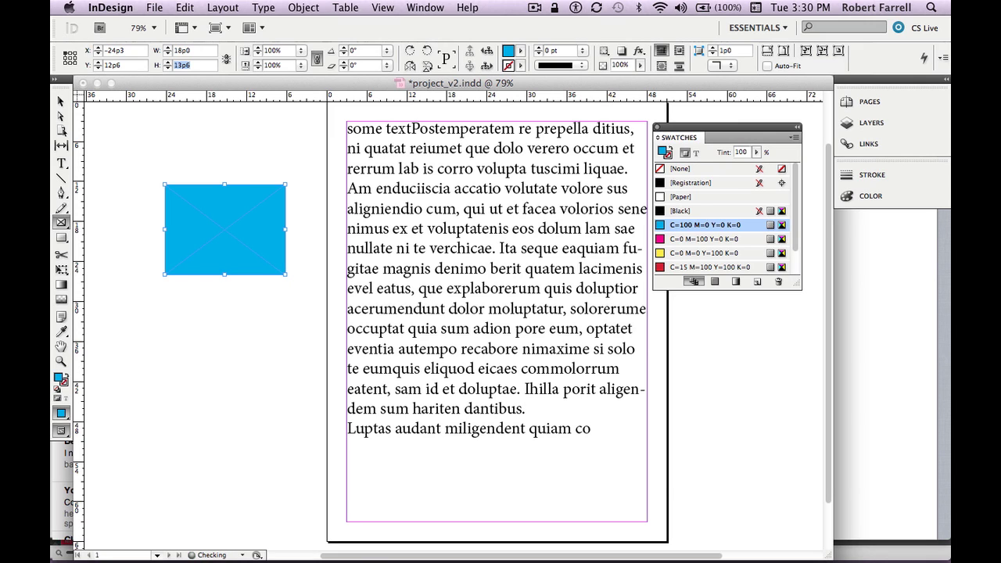
text(3)
key(Return)
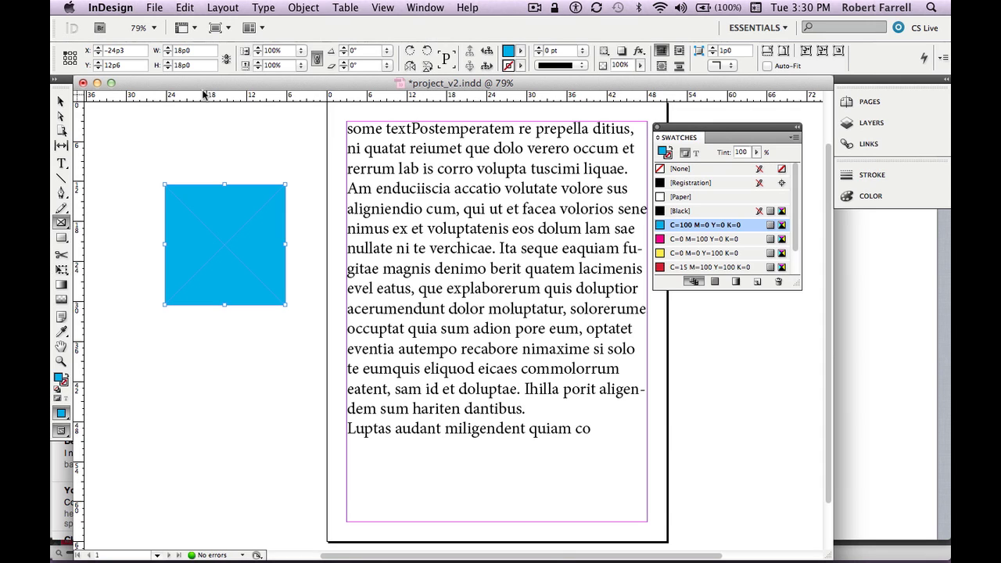
super+click(258, 166)
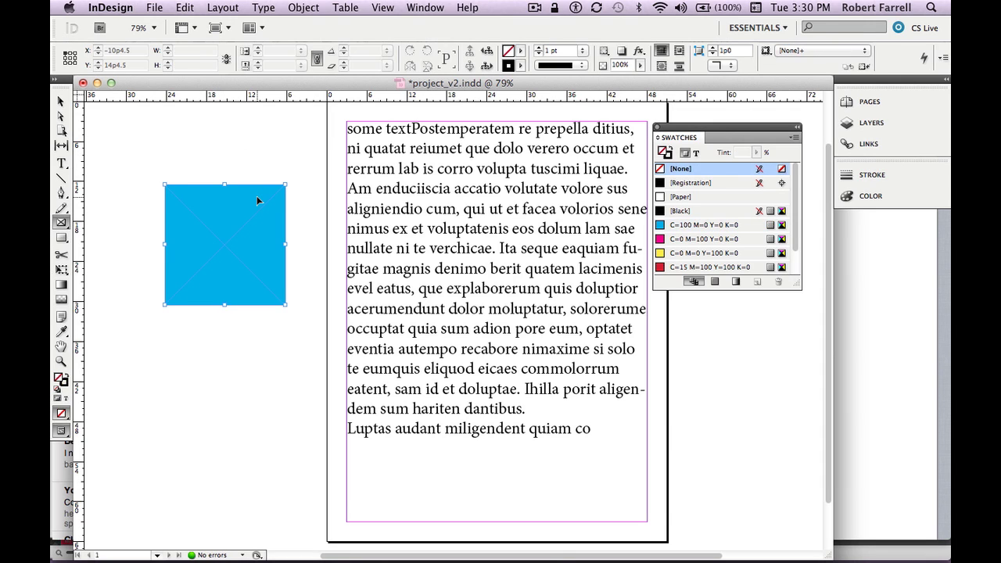
super+click(257, 196)
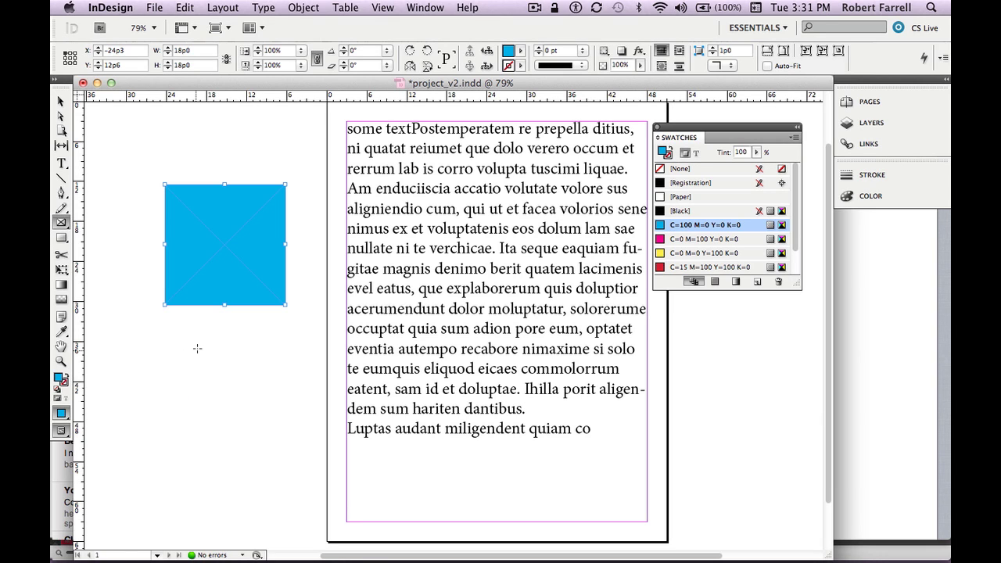
- Switch the active color attribute back and forth between the frame's fill and stroke, ending on the stroke
key(slash)
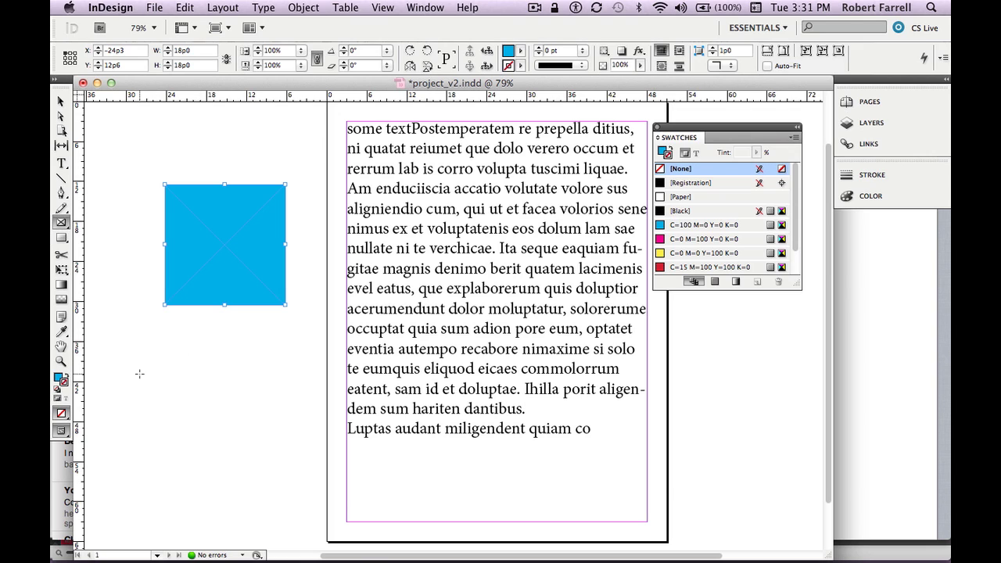
key(comma)
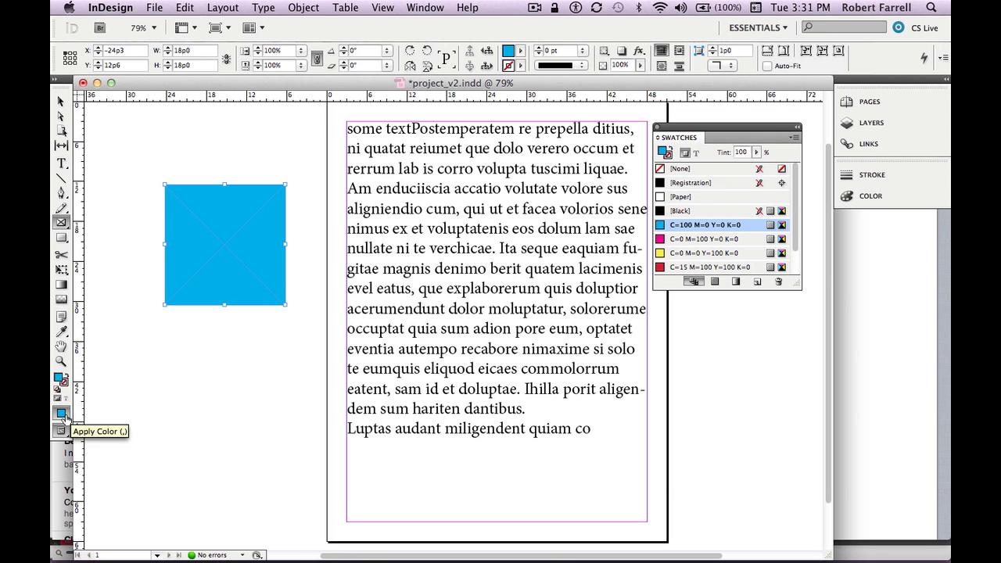
key(slash)
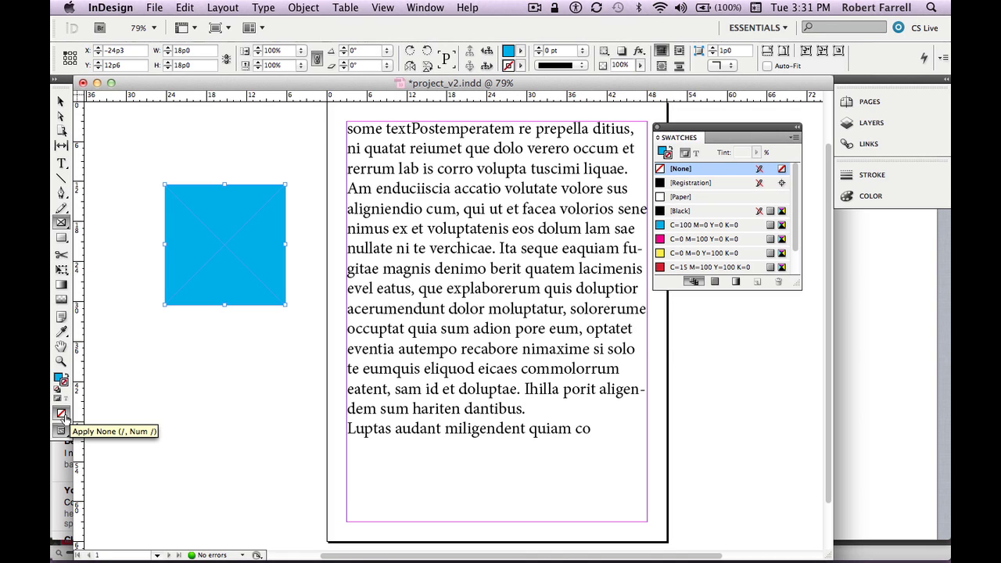
key(comma)
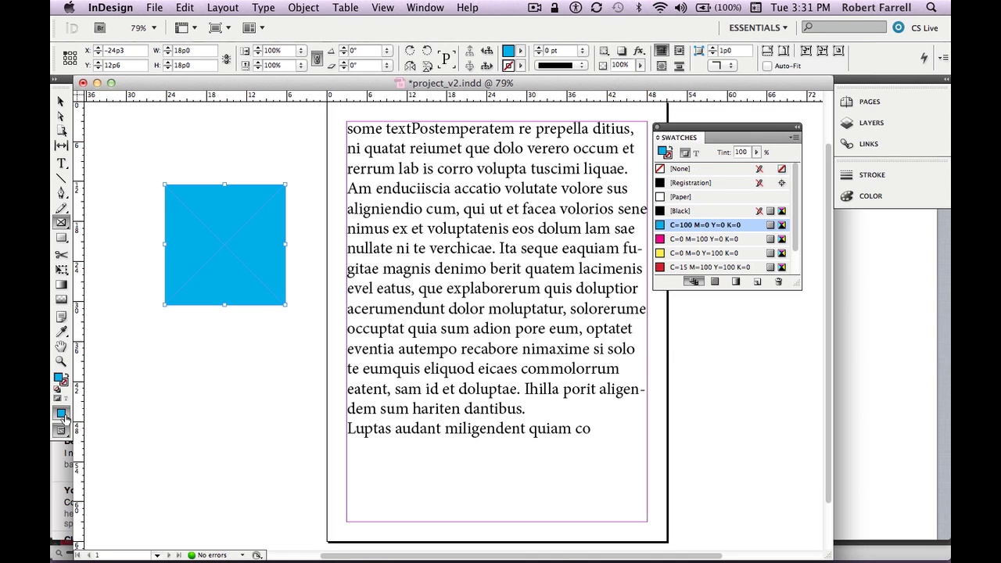
key(slash)
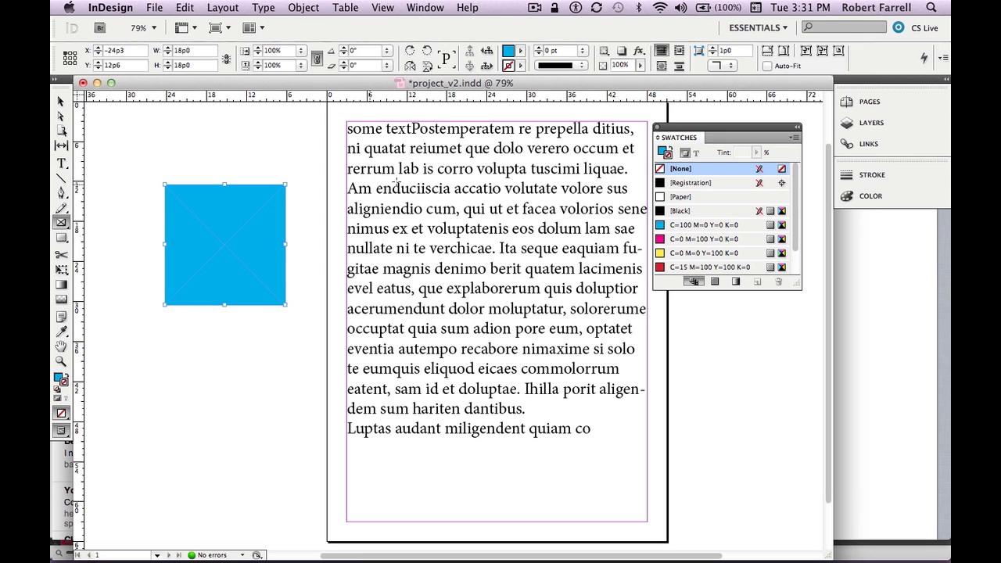
- Apply a [Black] stroke with a weight of 4 pt to the cyan frame
click(686, 212)
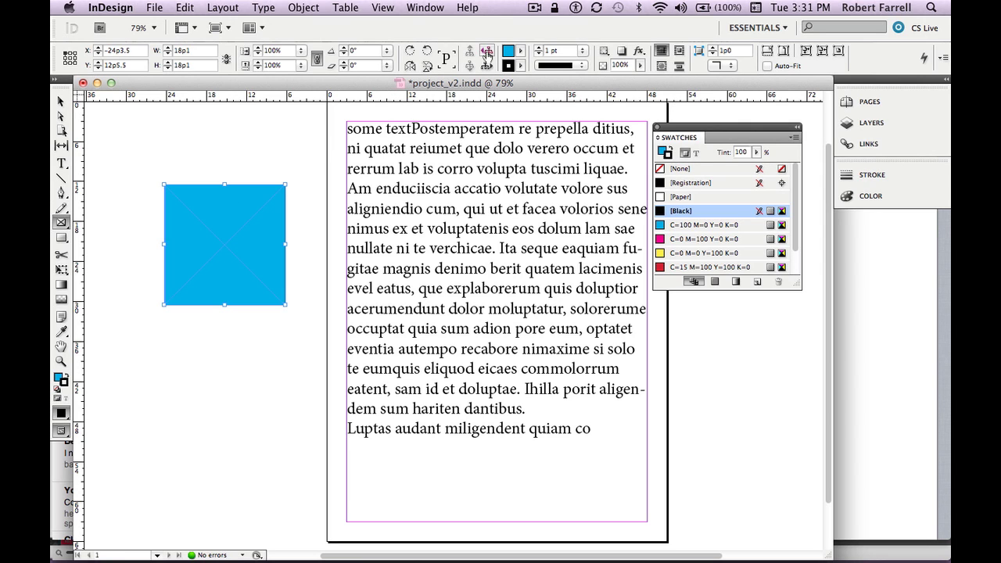
click(581, 50)
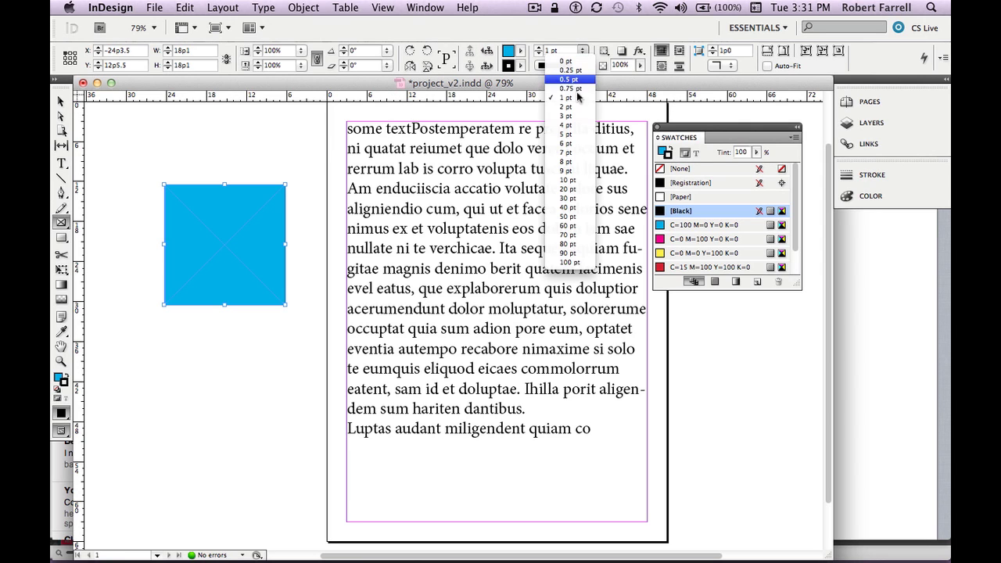
click(575, 126)
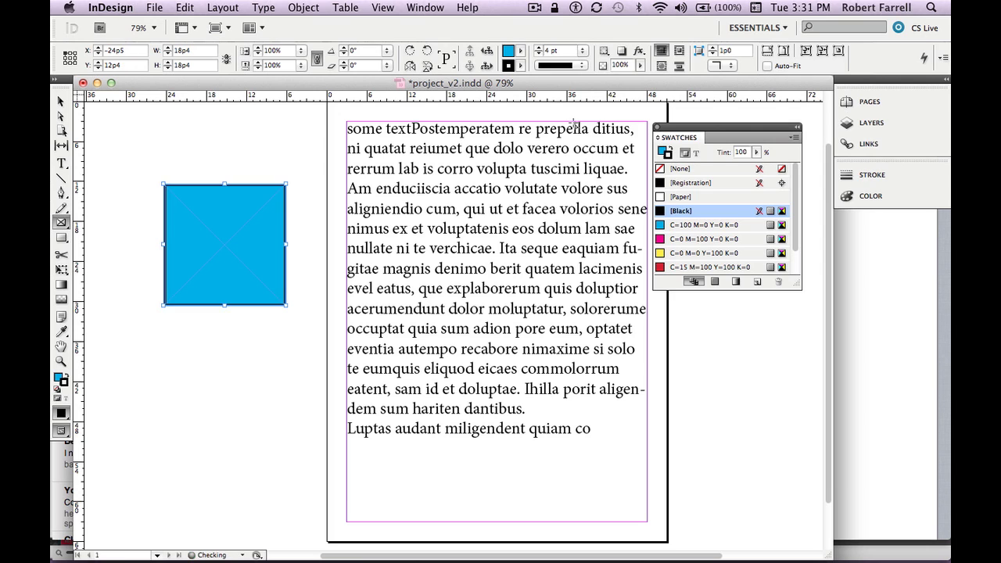
- Try a stroke weight of 70 pt on the cyan frame, then set the weight to 18 pt
click(582, 51)
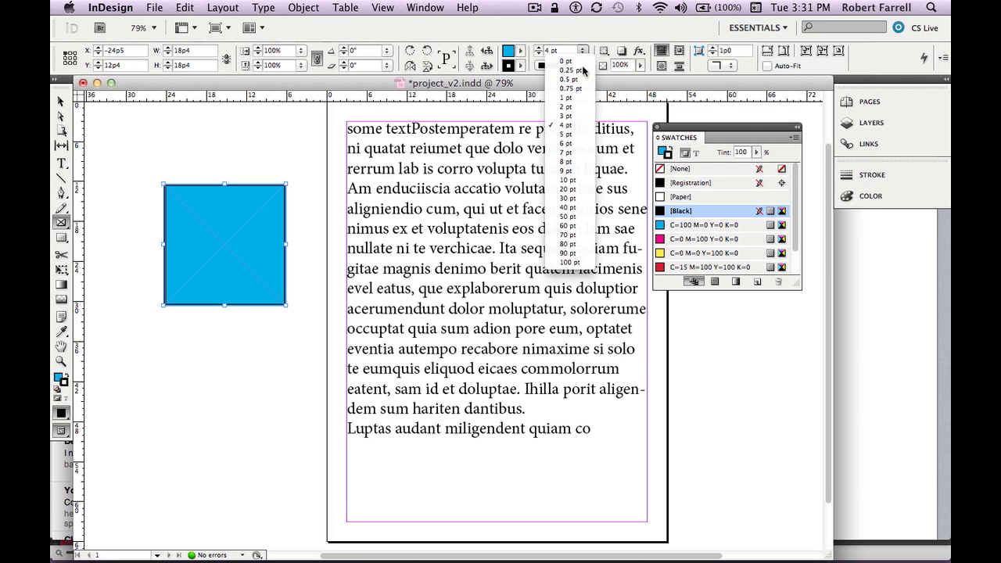
click(571, 234)
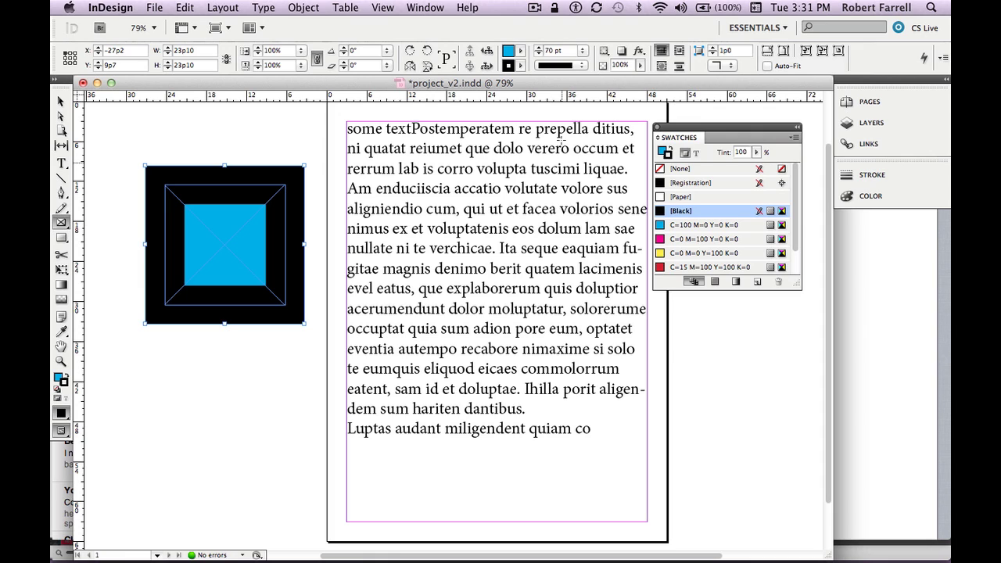
drag(568, 50, 520, 50)
text(18)
key(Return)
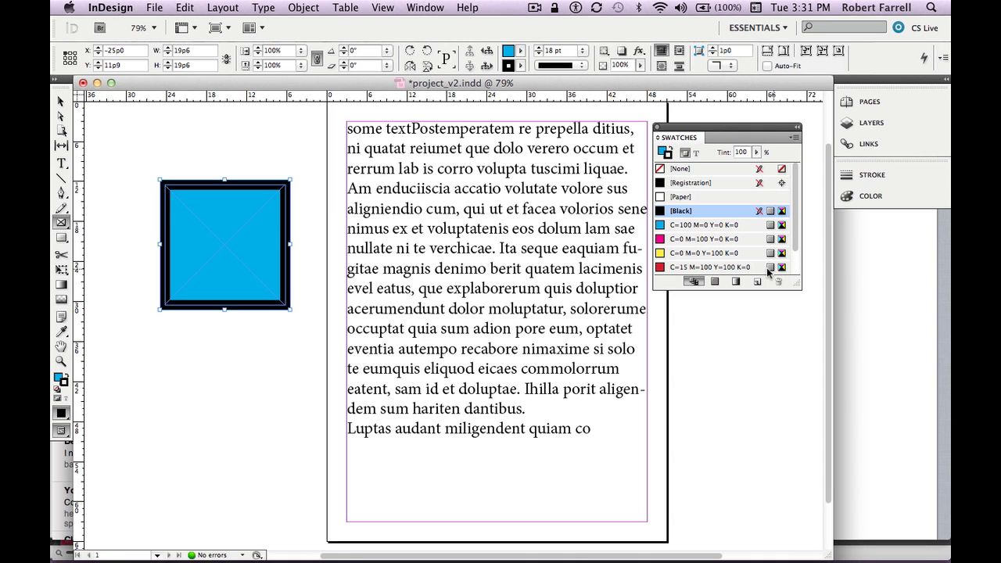
- Color the frame's stroke red (C=15 M=100 Y=100 K=0) and undo the color change
click(722, 267)
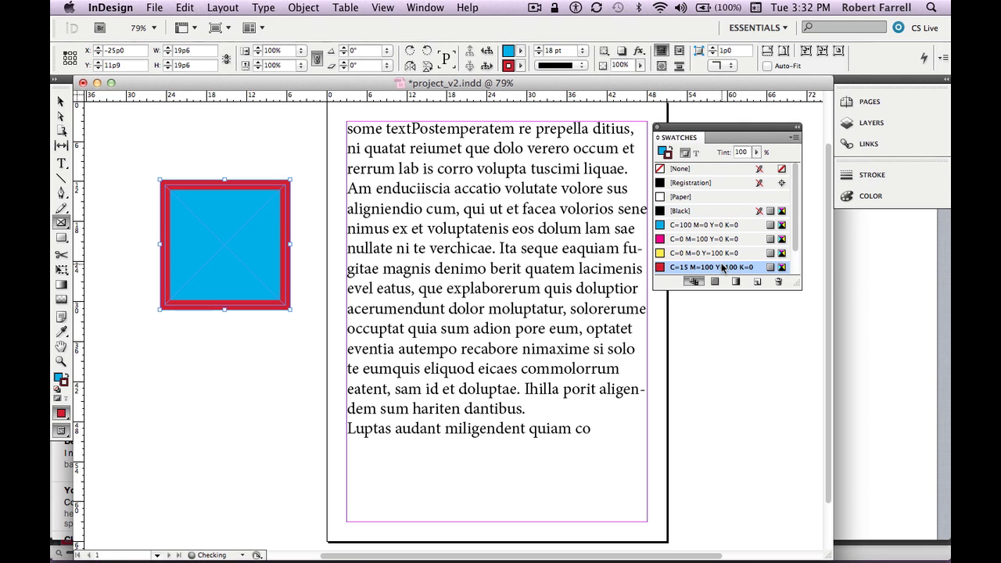
key(super+z)
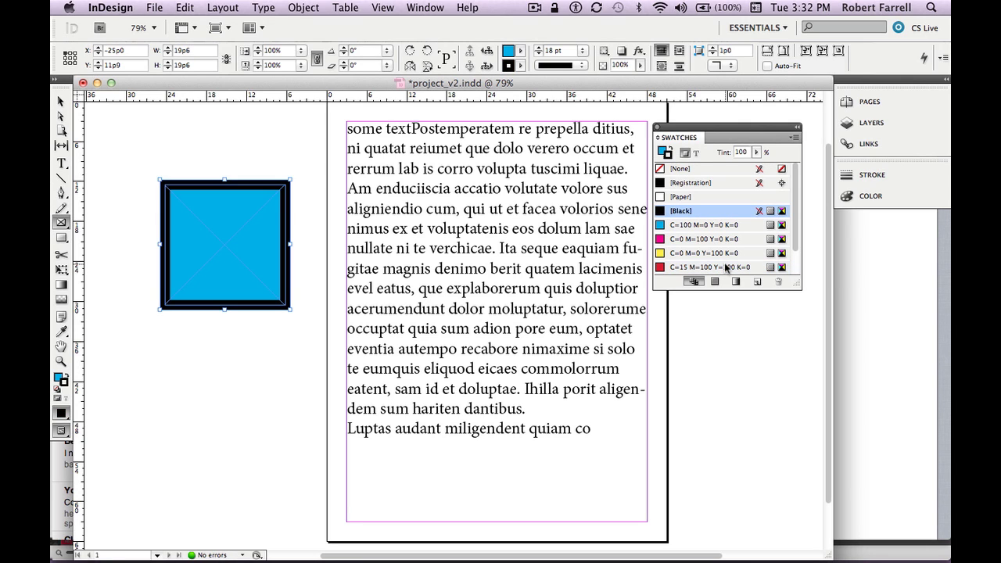
- Make the fill active, fill the frame with red (C=15 M=100 Y=100 K=0) and return to the stroke attribute
key(x)
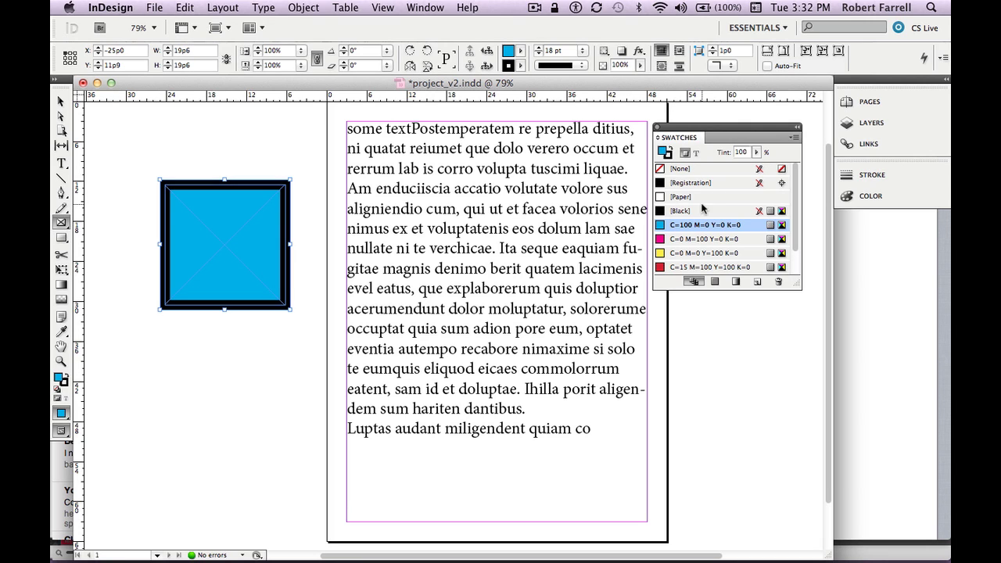
click(709, 268)
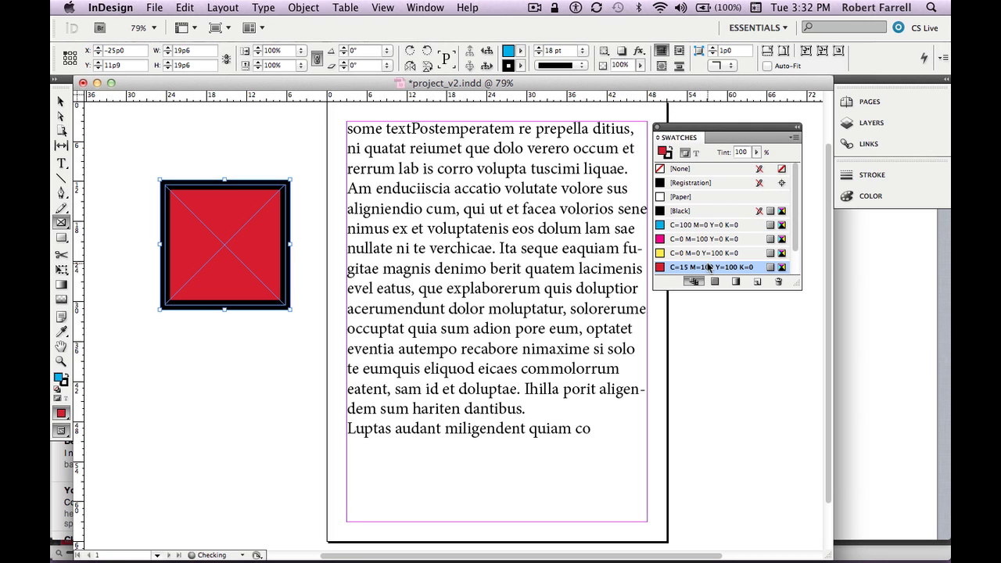
key(x)
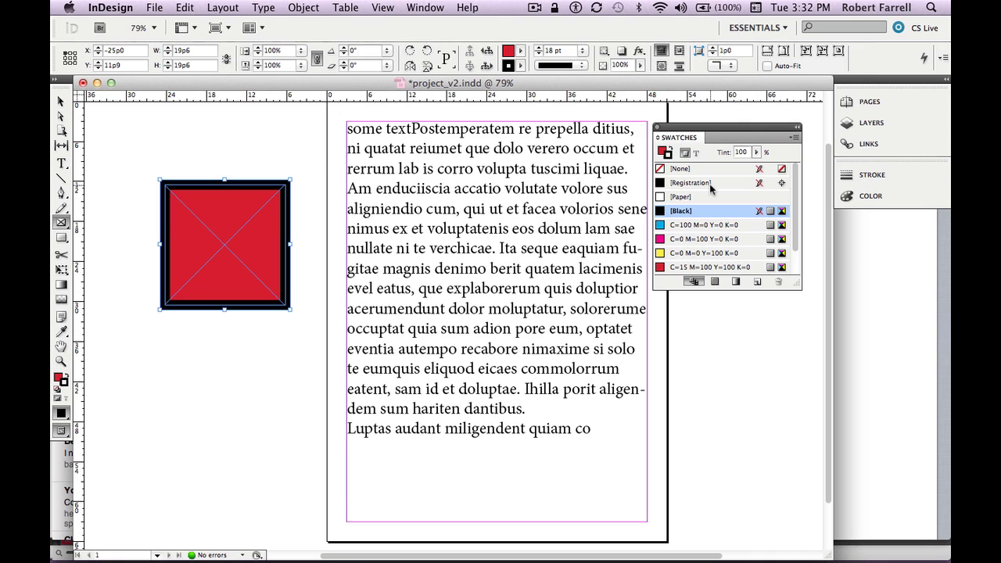
- Color the frame's stroke yellow (C=0 M=0 Y=100 K=0), switch to the fill attribute and return to the stroke
click(707, 253)
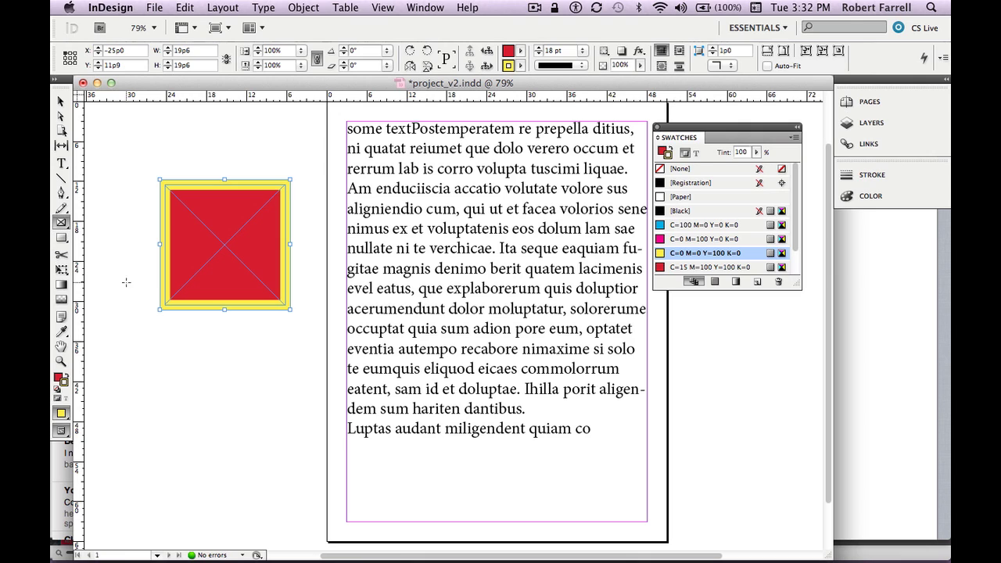
key(x)
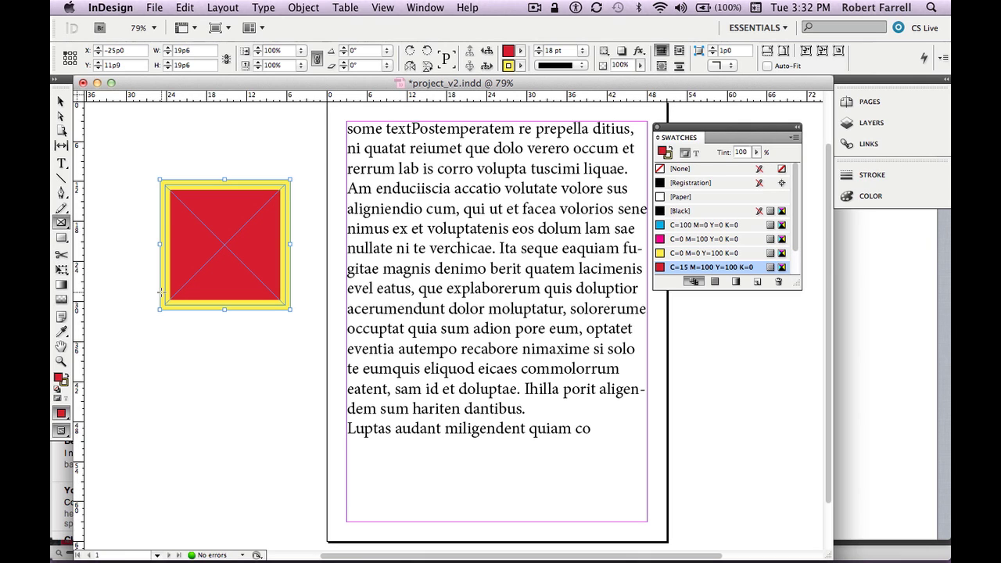
key(x)
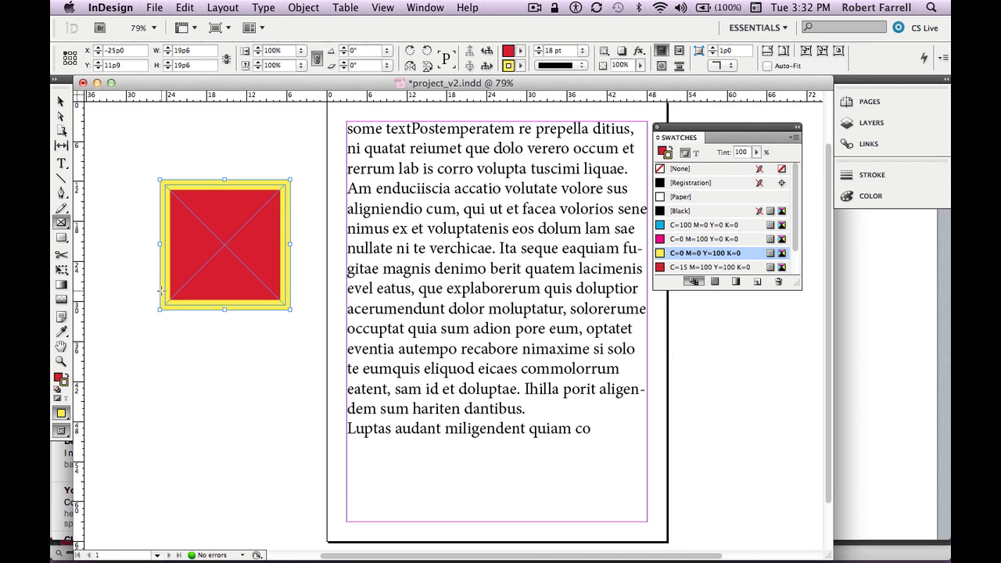
- Try removing the frame's stroke with [None], undo and redo the removal, and undo it again
key(slash)
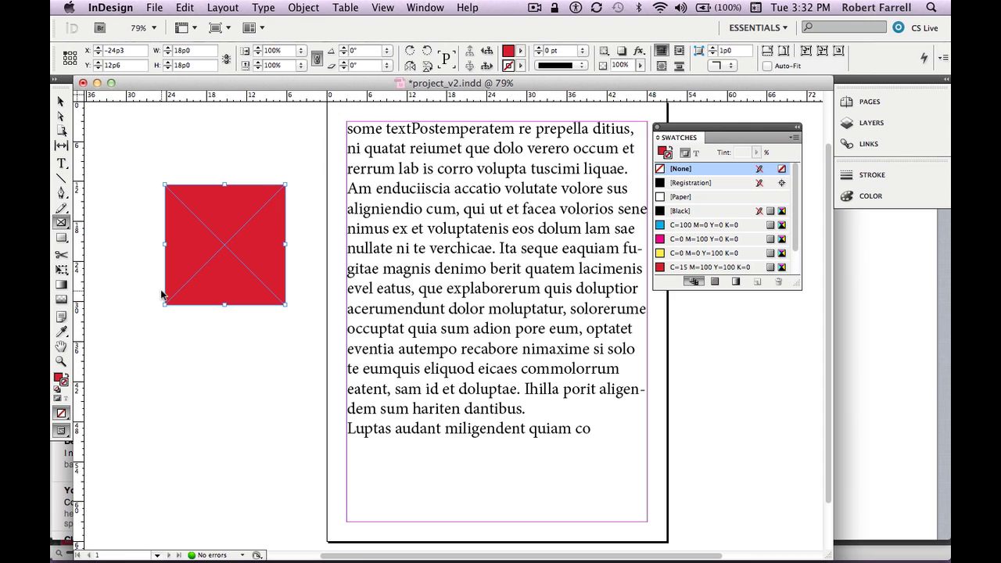
key(super+z)
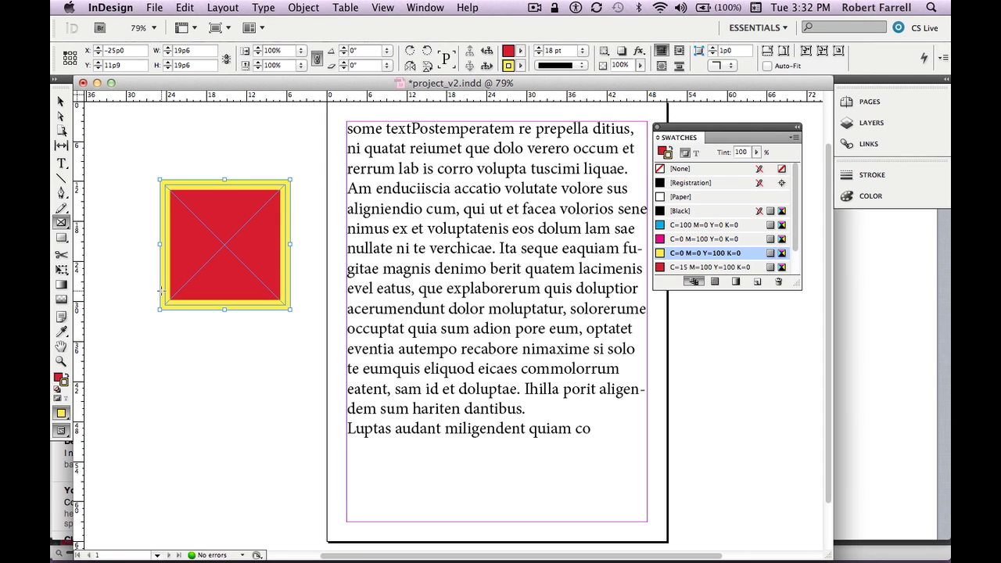
key(super+shift+z)
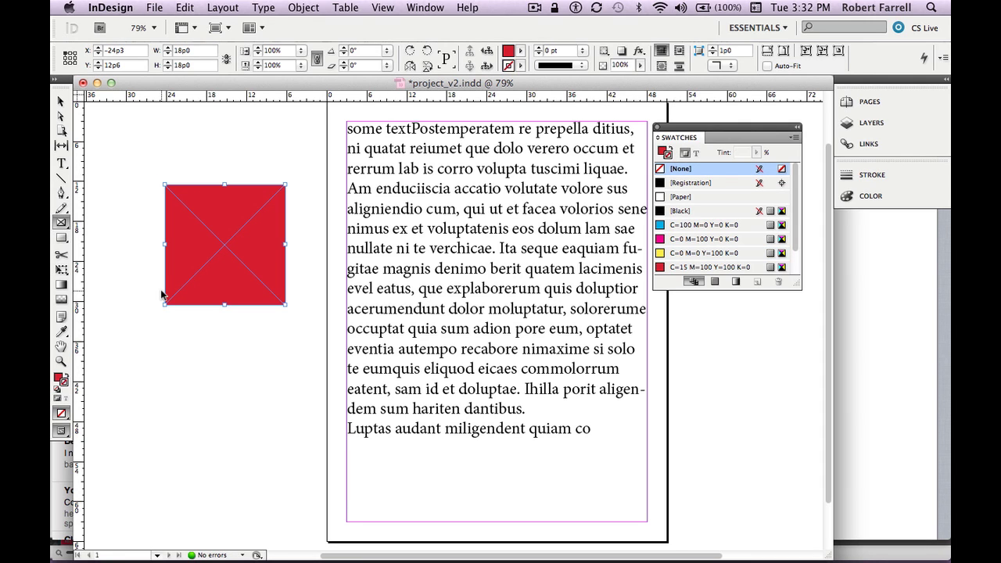
key(super+z)
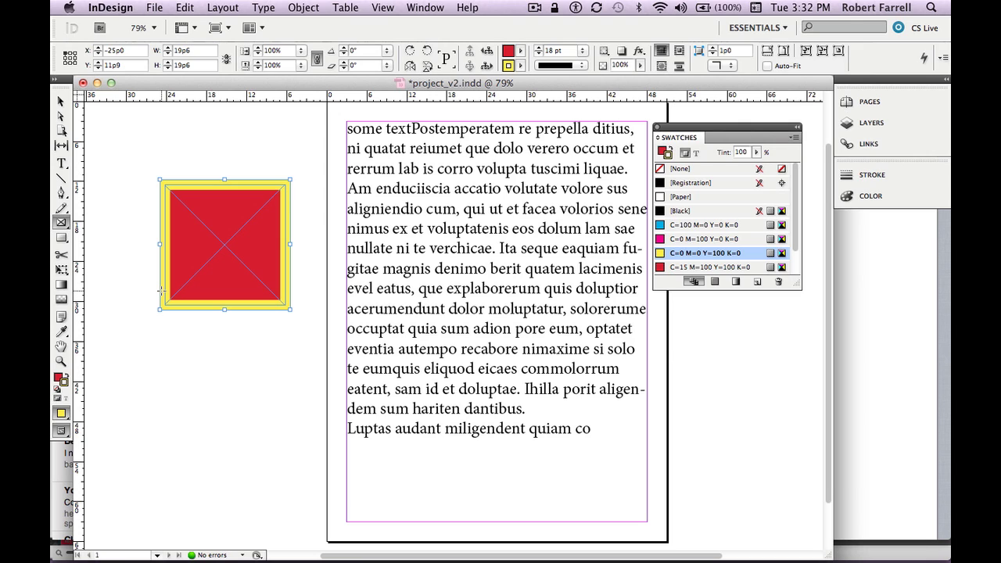
- Set the frame's fill to [None], and try magenta (C=0 M=100 Y=0 K=0) as the fill
key(x)
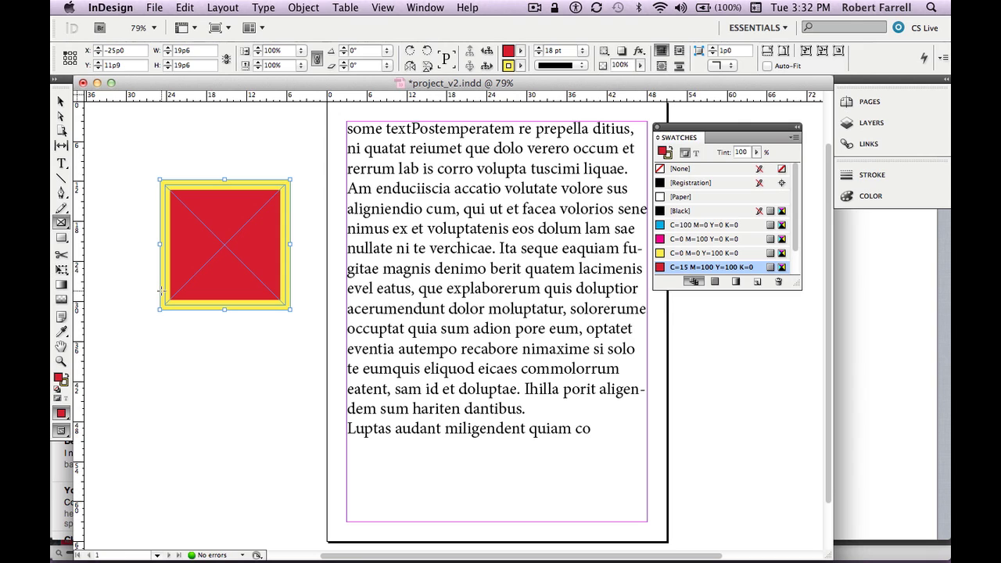
key(slash)
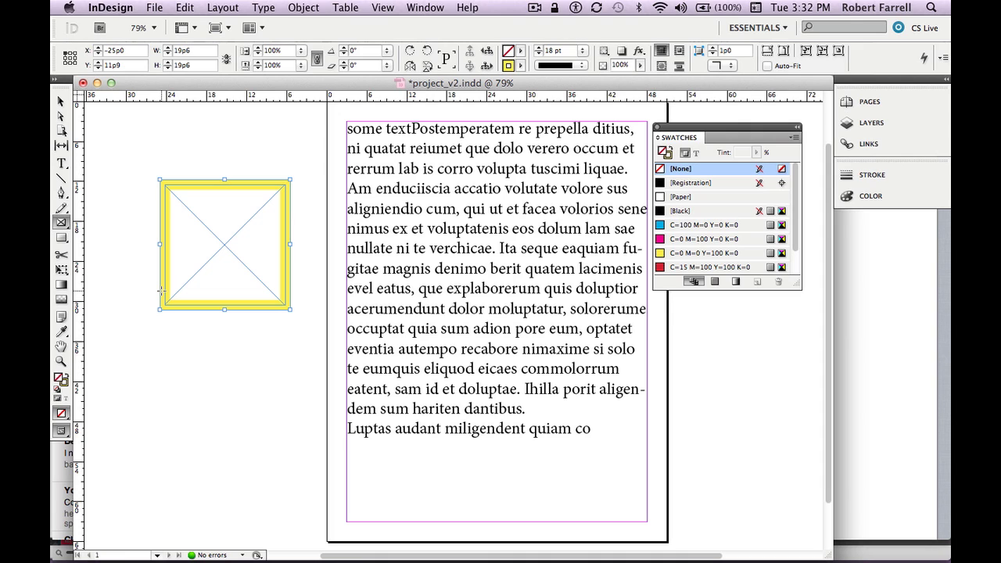
key(x)
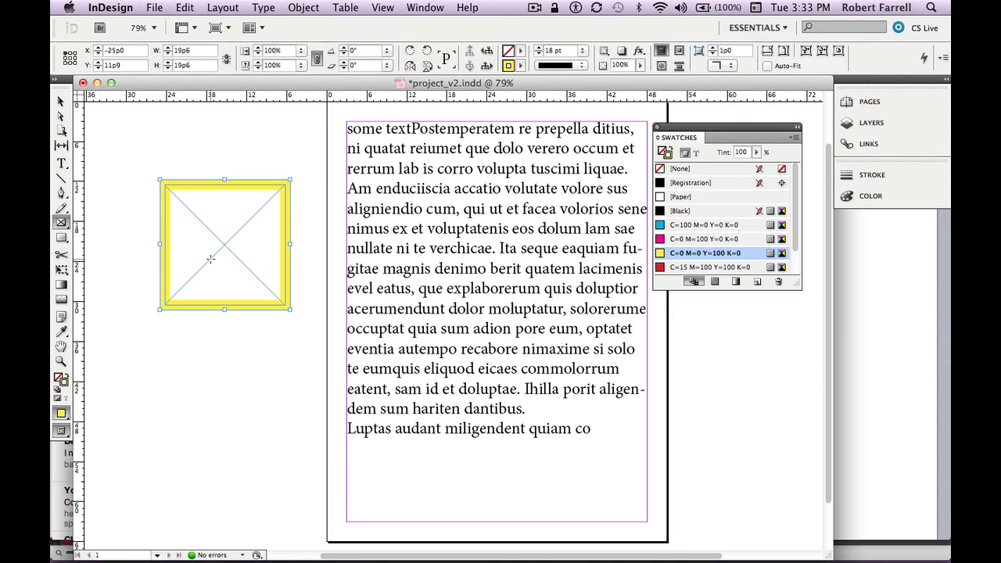
key(slash)
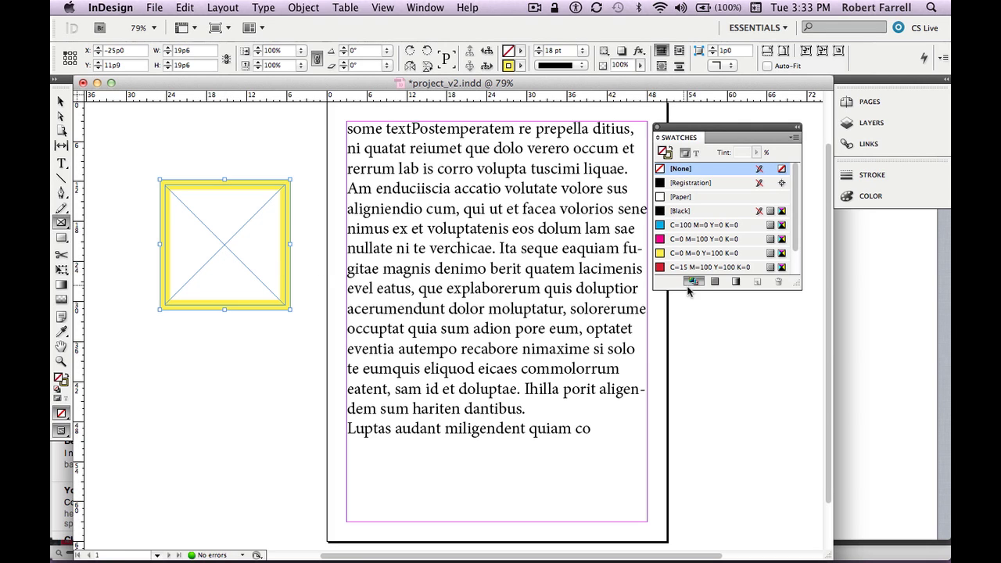
click(695, 239)
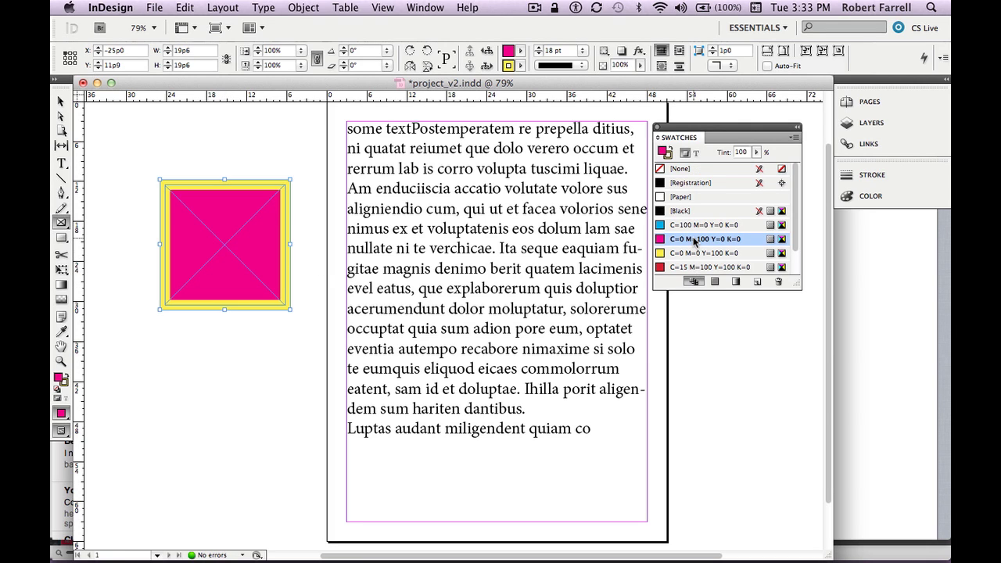
- Clear the frame's fill to [None] and try magenta, cyan and [Black] in turn as the stroke color
key(slash)
key(x)
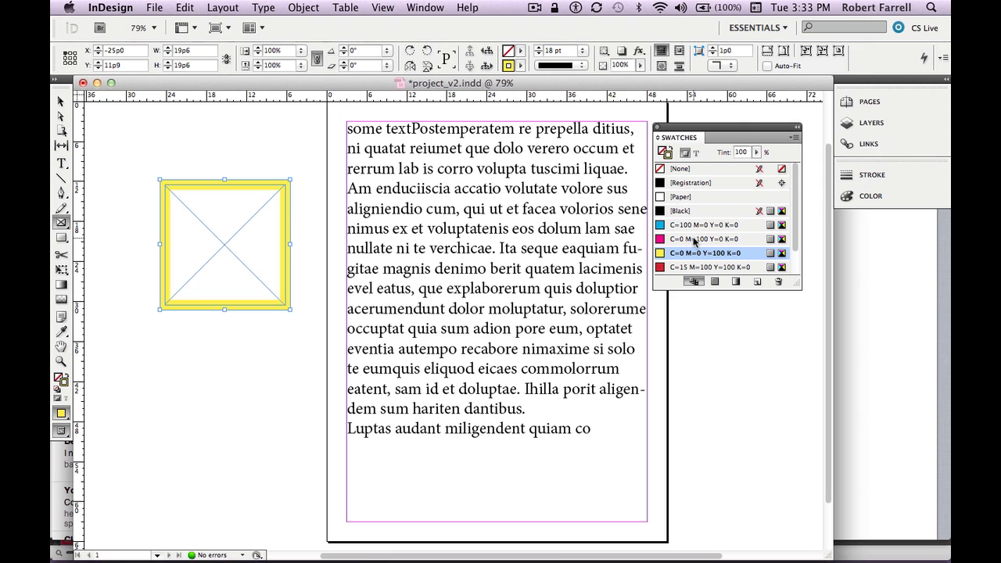
click(695, 239)
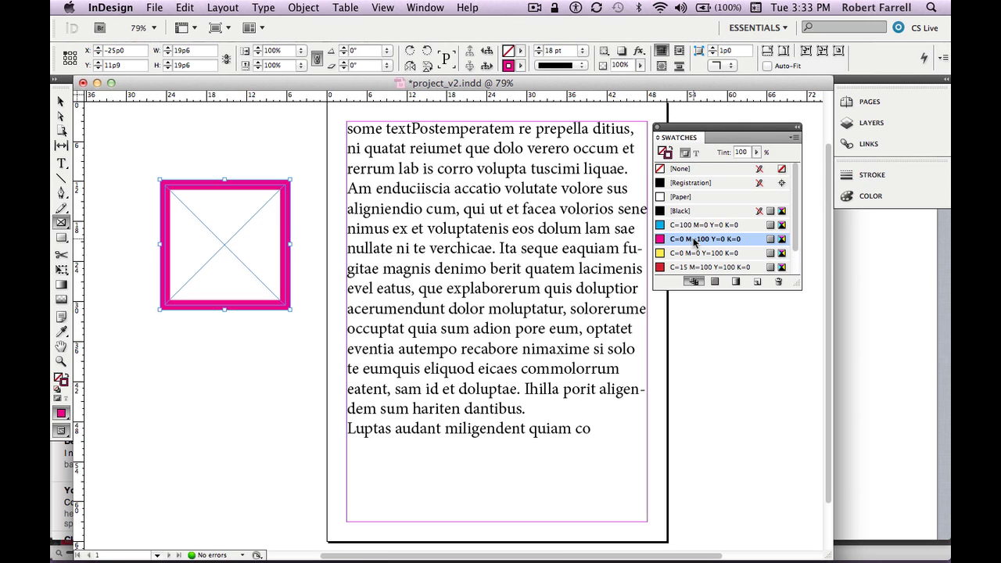
click(693, 226)
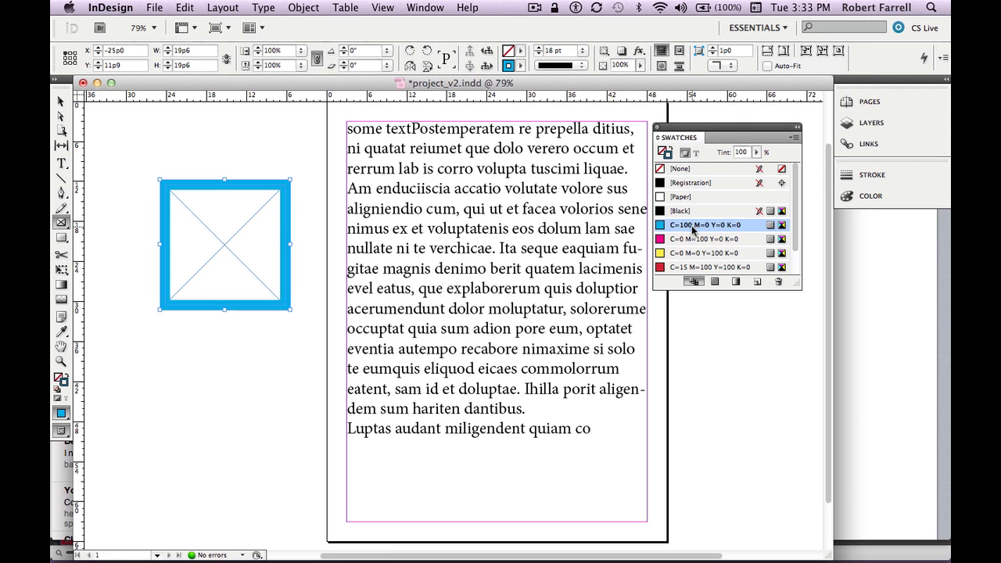
click(690, 211)
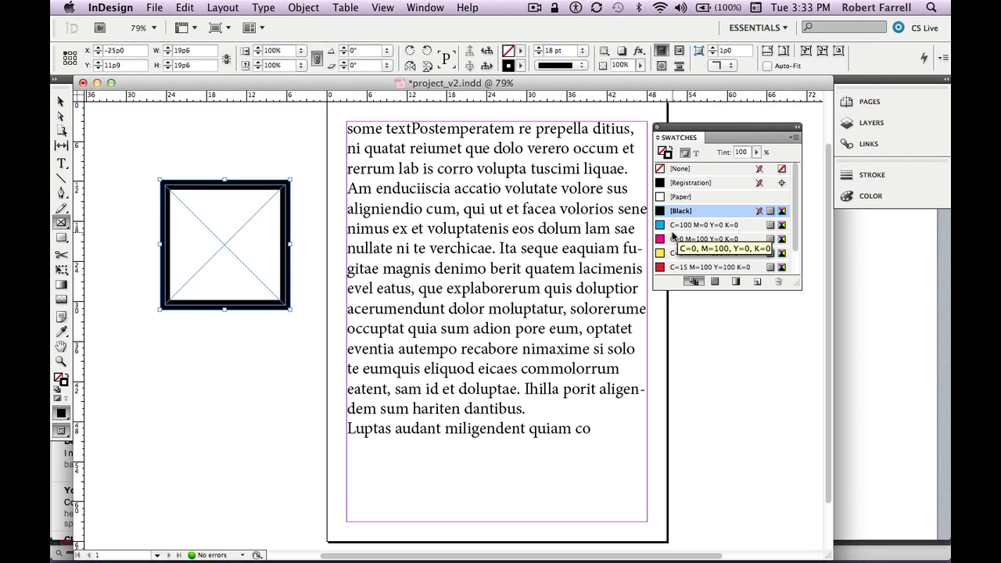
- Fill the frame with cyan (C=100 M=0 Y=0 K=0) and color its stroke red (C=15 M=100 Y=100 K=0)
key(slash)
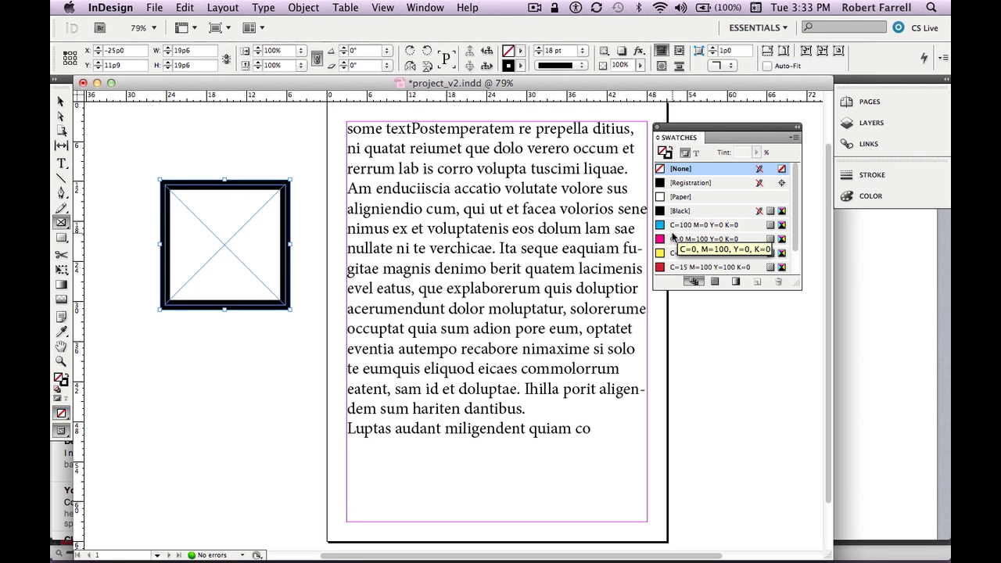
click(683, 226)
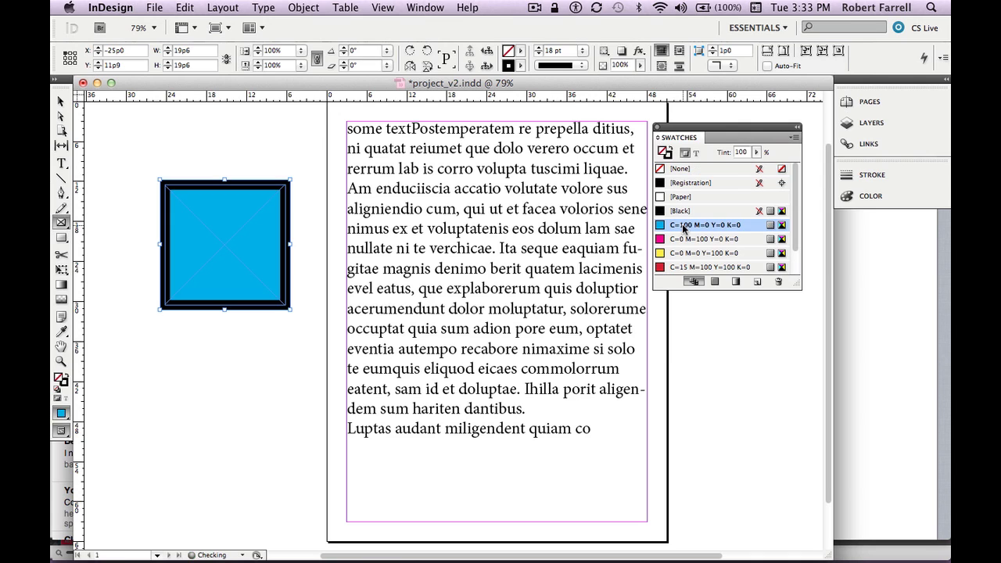
key(x)
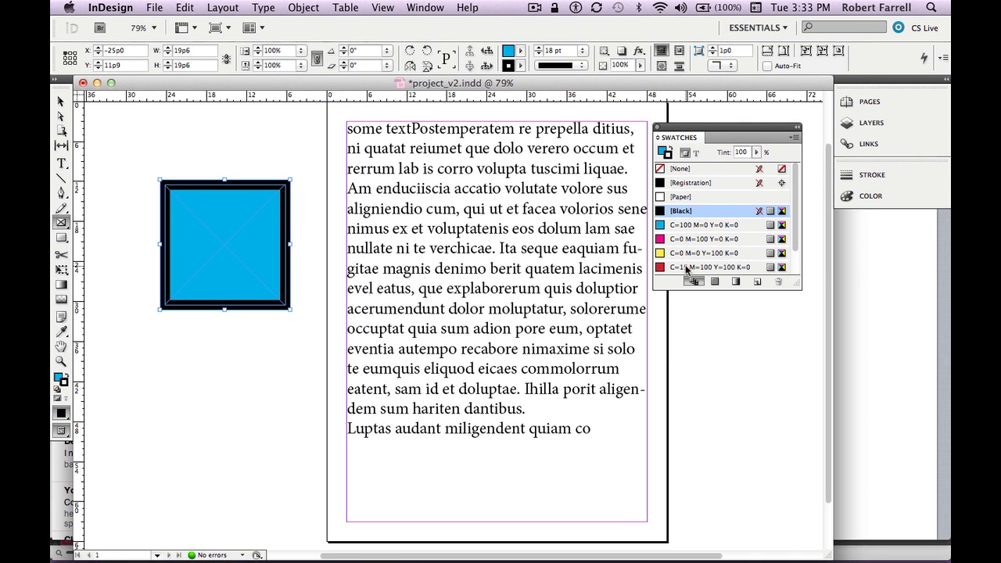
click(687, 269)
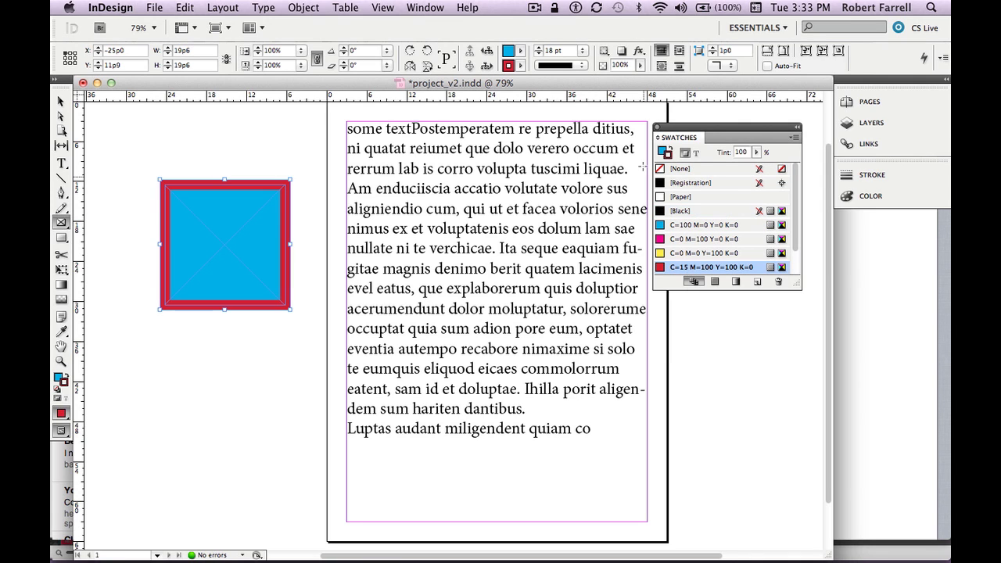
- Set the frame's stroke weight to 4 pt and deselect the frame
click(583, 53)
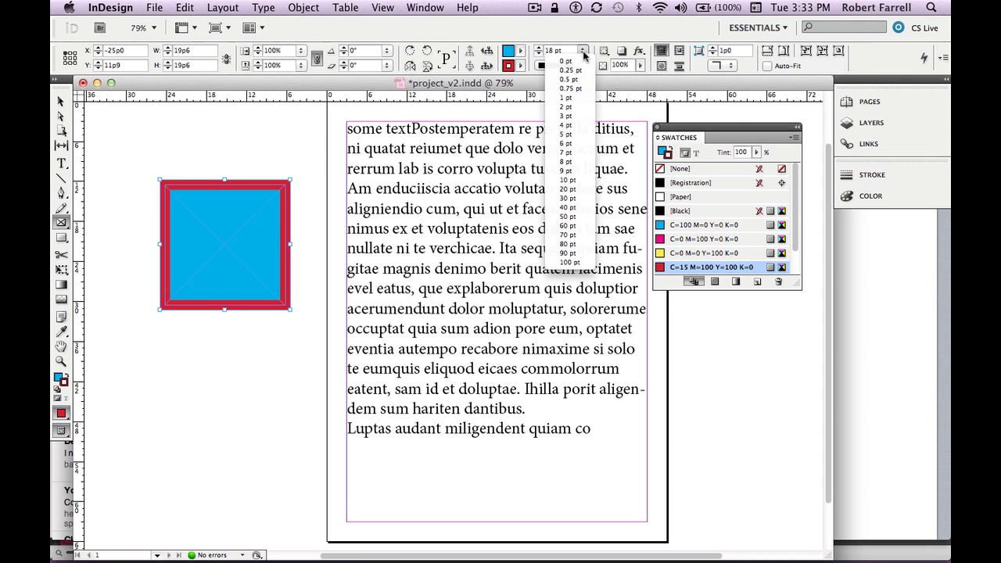
click(582, 127)
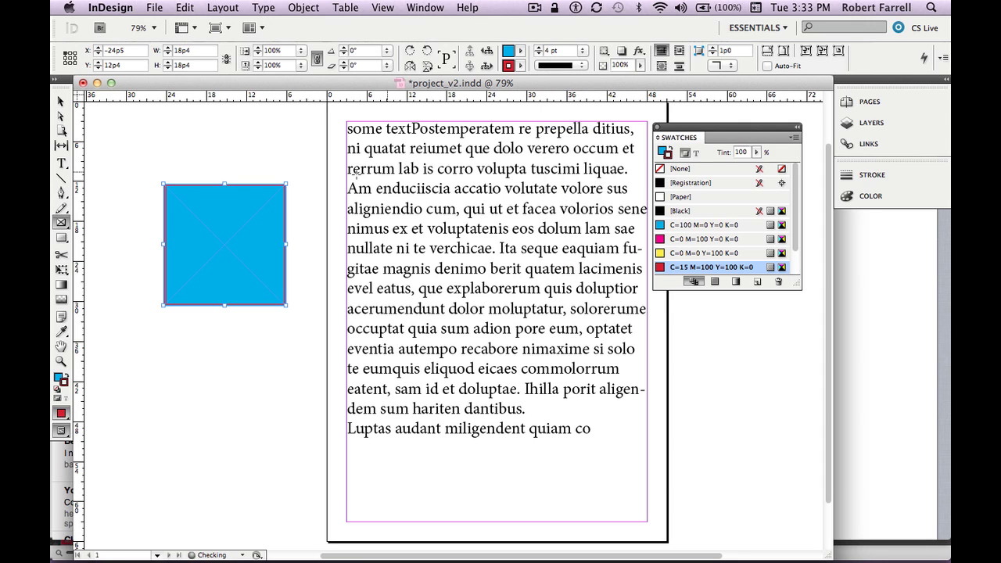
click(260, 151)
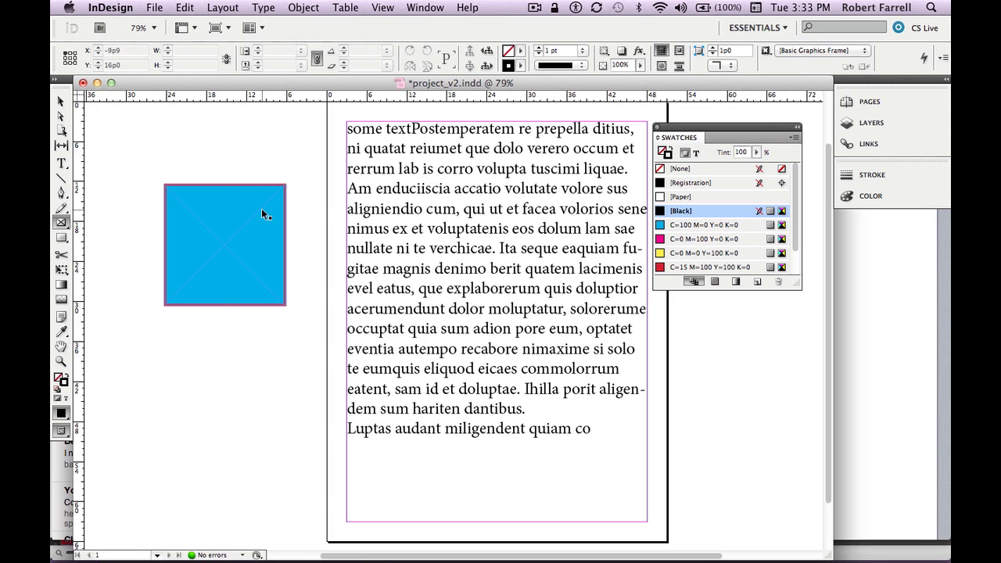
- Check the frame with and without the selection, and save the document with nothing selected
click(260, 207)
click(270, 158)
click(262, 212)
click(266, 165)
key(super+s)
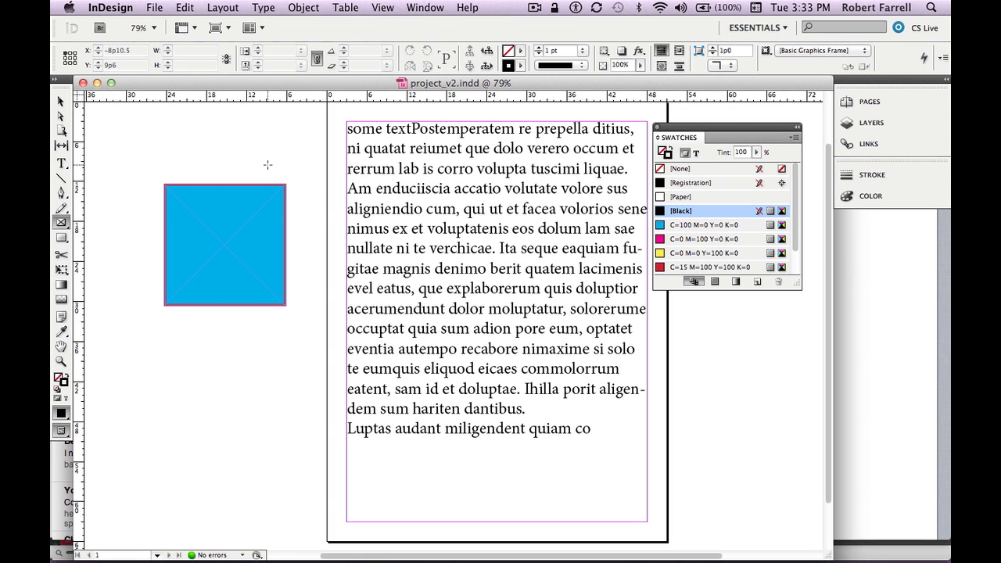